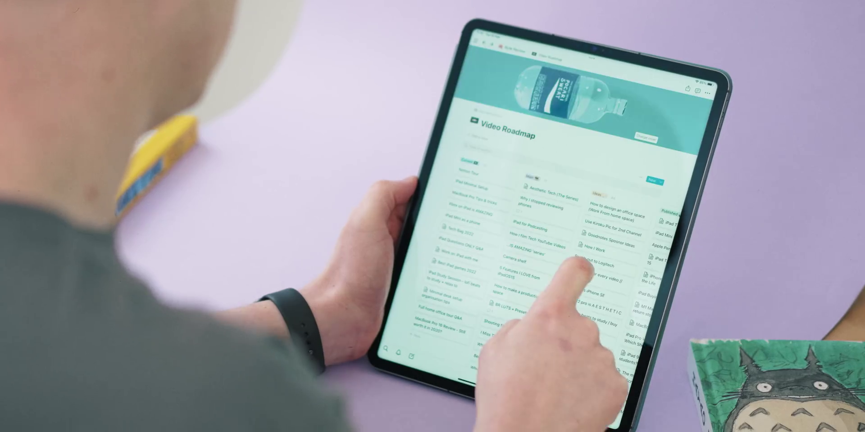
scroll(536, 295, down, 5)
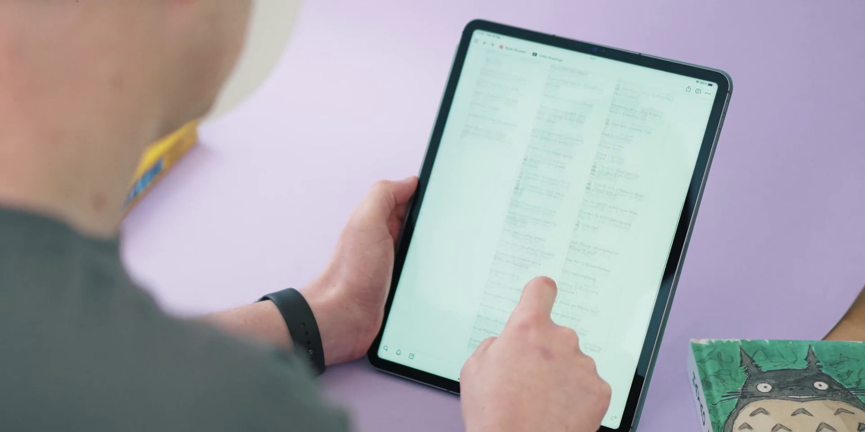
scroll(545, 293, down, 5)
scroll(579, 261, down, 5)
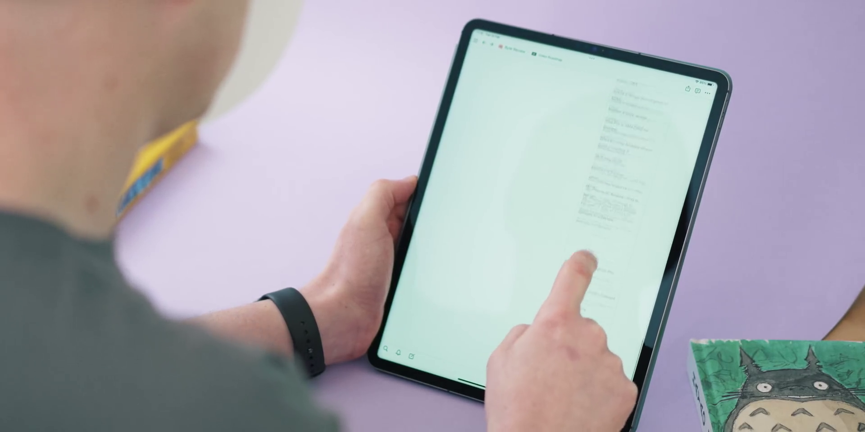
drag(444, 176, 531, 189)
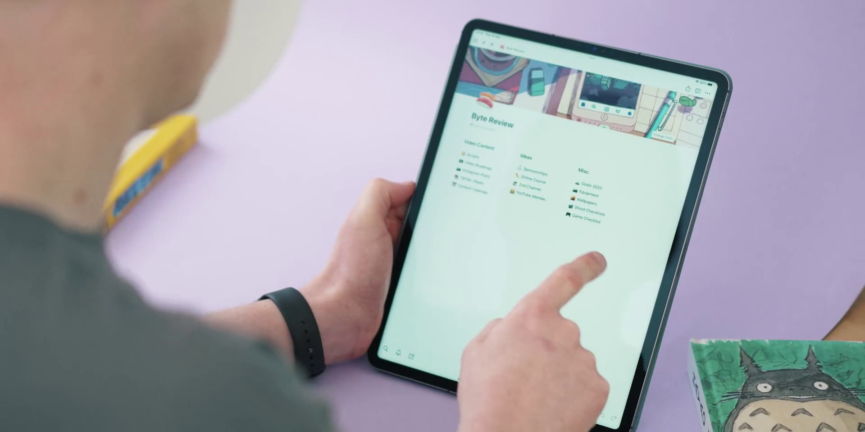
click(579, 211)
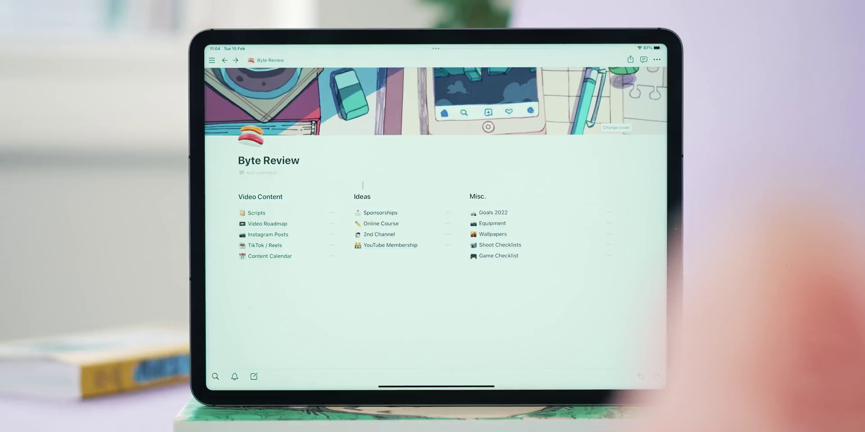
click(282, 224)
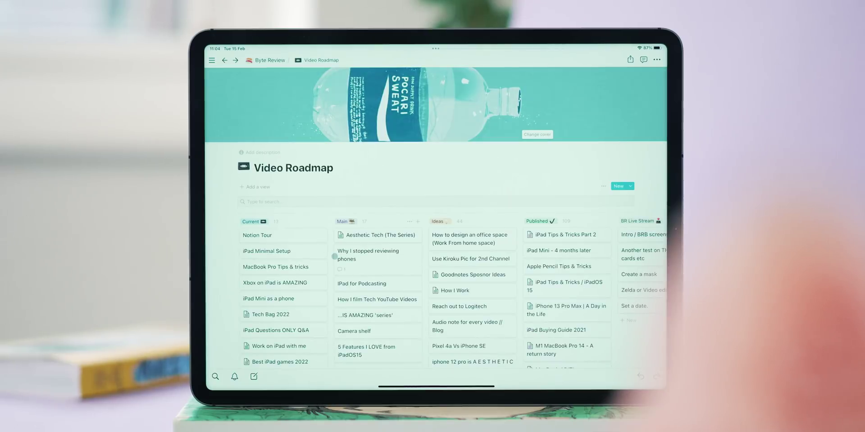
scroll(339, 257, down, 1)
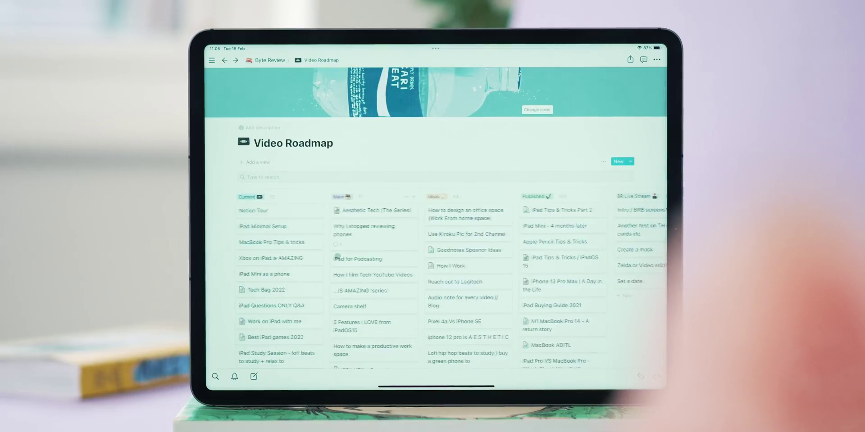
scroll(336, 257, right, 5)
scroll(337, 256, right, 4)
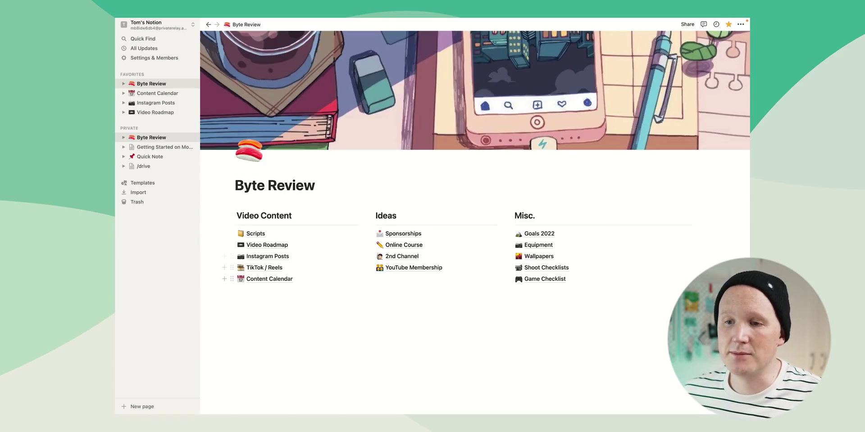
- Dismiss the stray block menu below Content Calendar and open the Scripts page
click(224, 279)
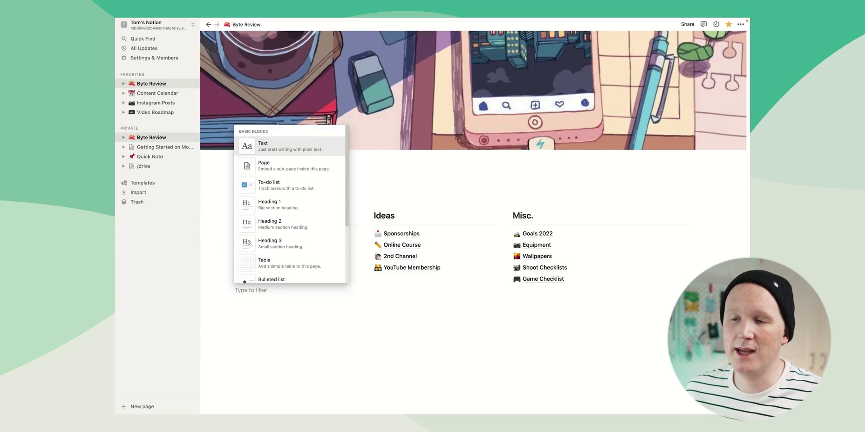
key(Escape)
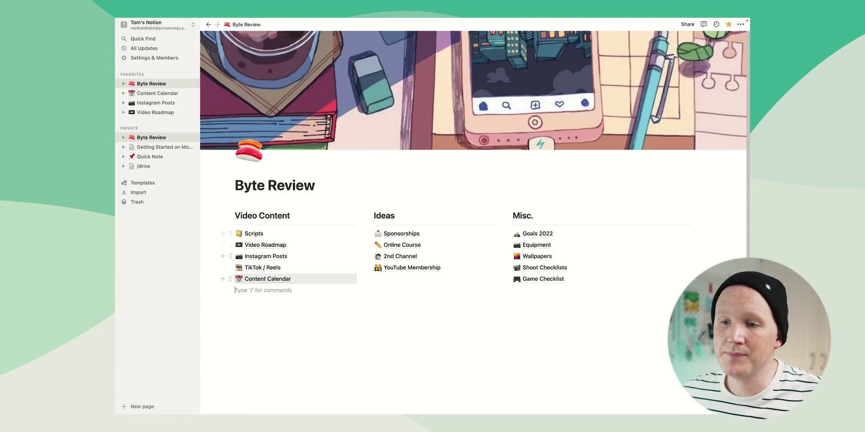
click(254, 233)
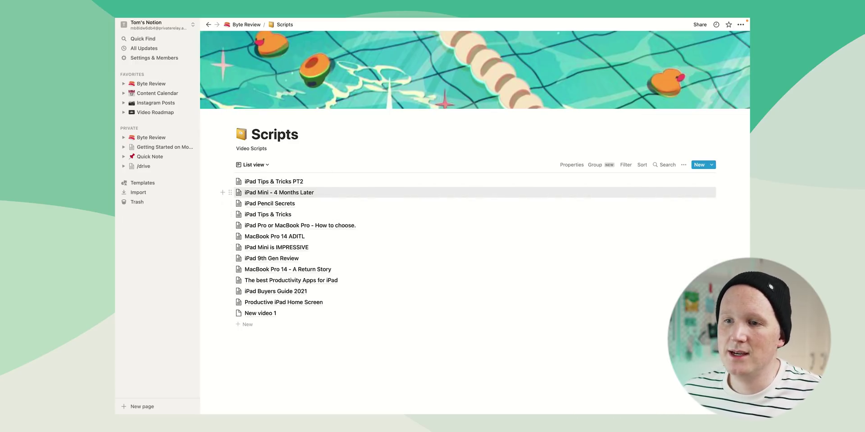
- In the iPad Tips & Tricks PT2 preview, add a Heading 1 "Ipad tips and tricks" above the Intro
click(274, 182)
scroll(405, 221, down, 15)
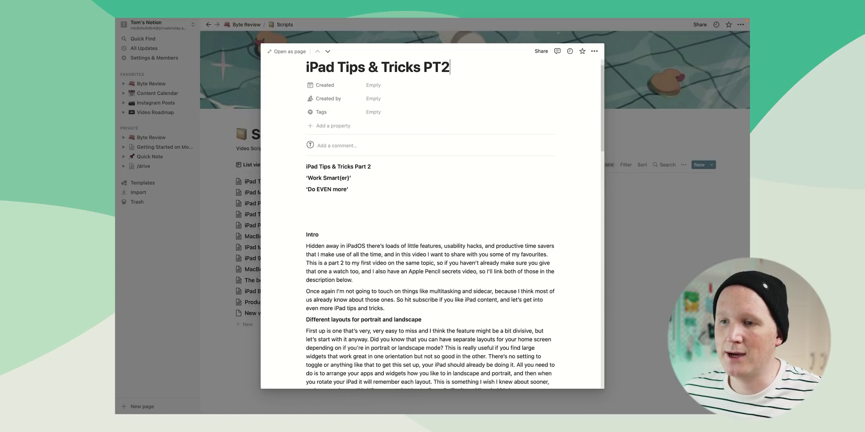
scroll(431, 221, up, 15)
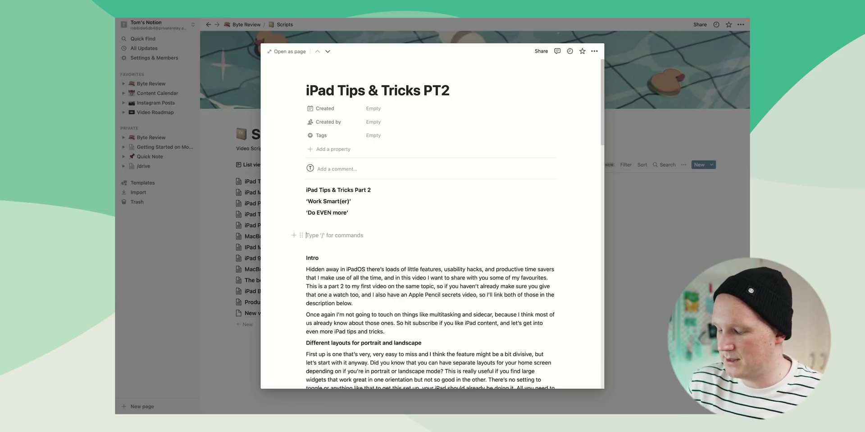
text(/)
key(Down)
key(Down)
key(Down)
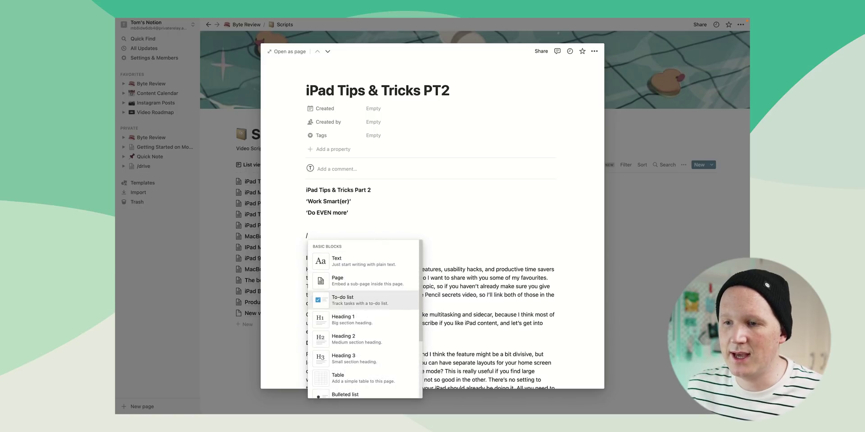
key(Return)
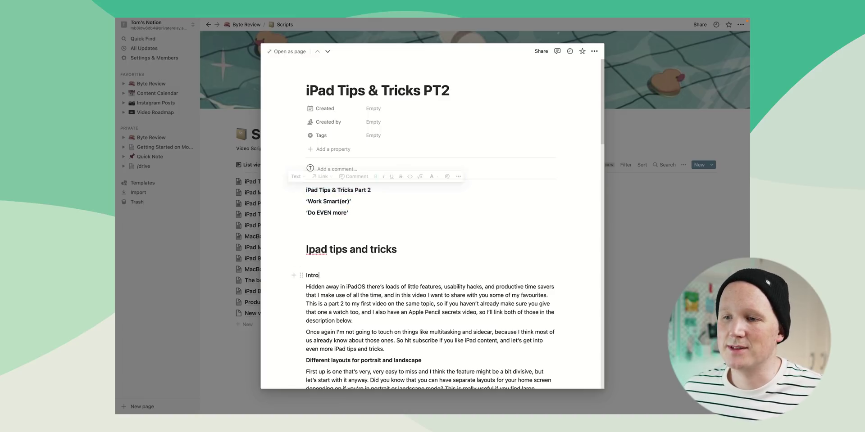
scroll(430, 225, down, 15)
scroll(430, 223, down, 10)
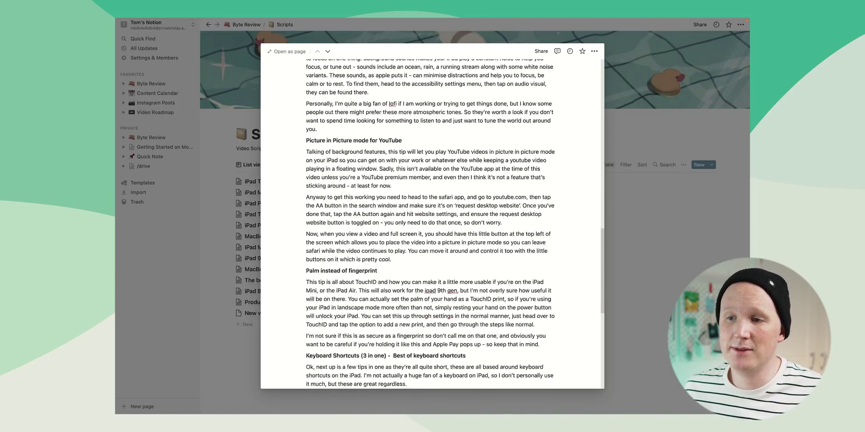
scroll(430, 223, up, 20)
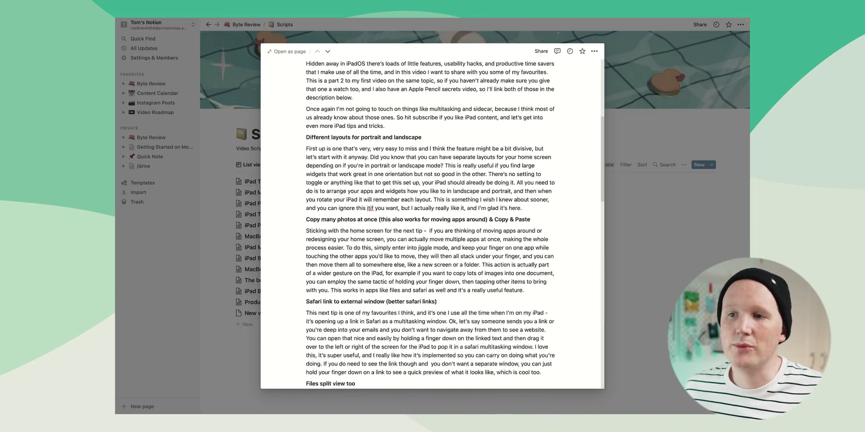
key(Escape)
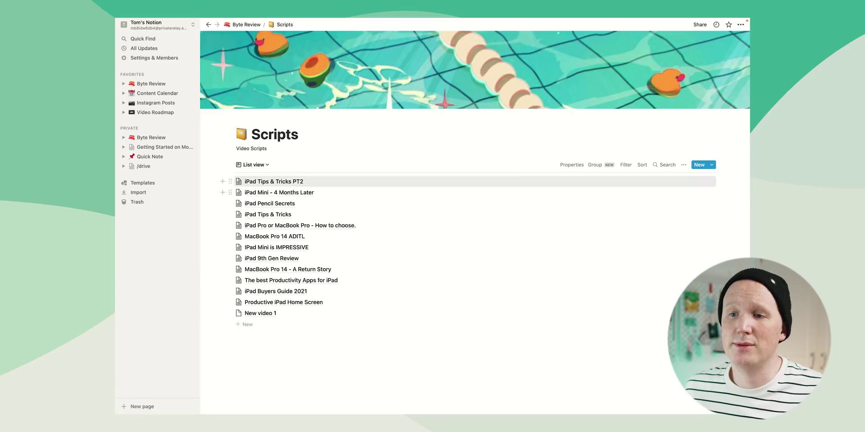
- Preview the MacBook Pro 14 ADITL script, then close it
click(274, 237)
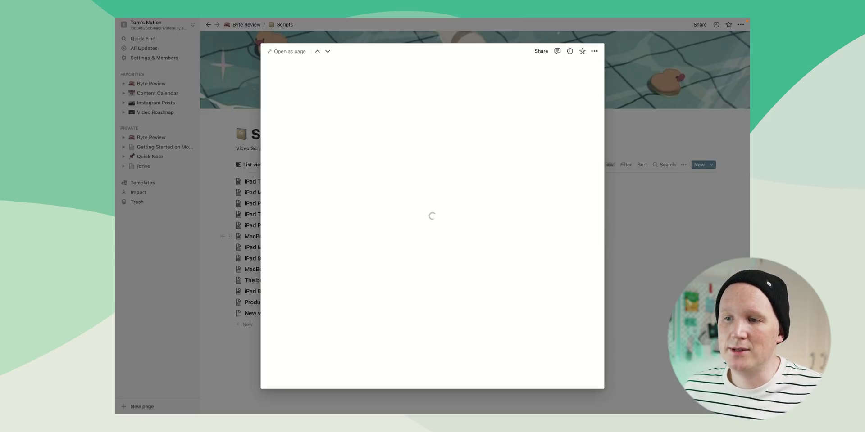
scroll(433, 223, down, 15)
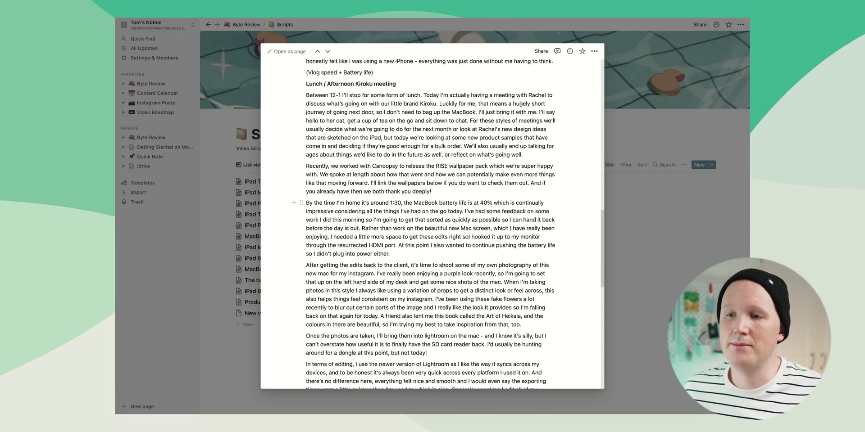
key(Escape)
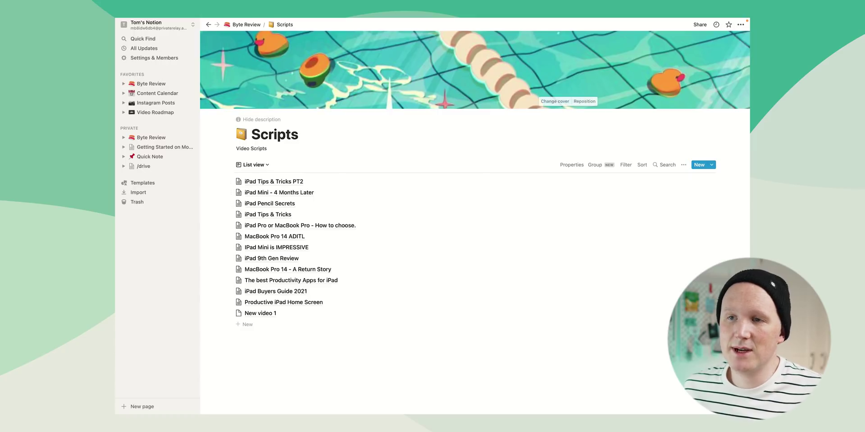
- Go back to the Byte Review homepage and glance at the Import options before closing them
key(super+bracketleft)
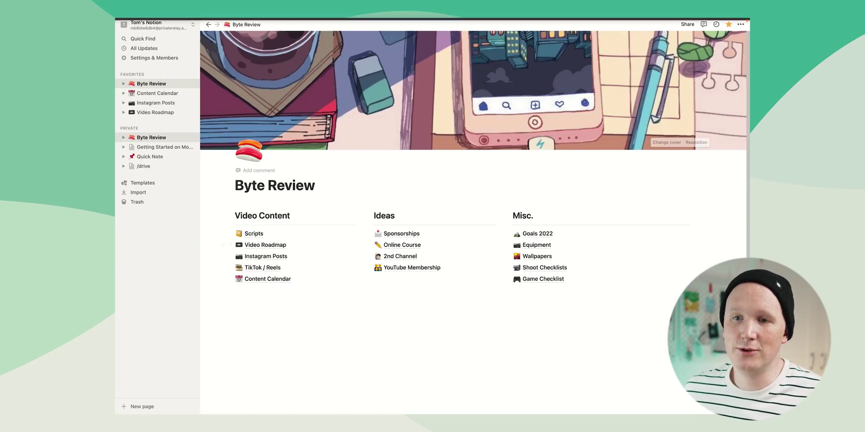
click(138, 192)
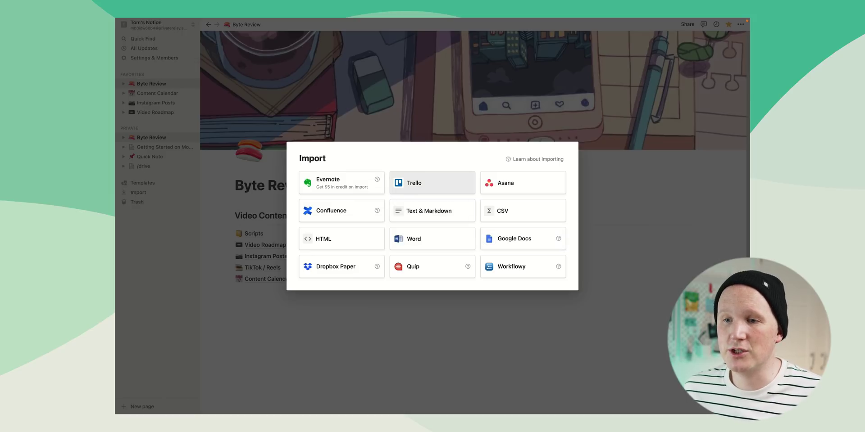
key(Escape)
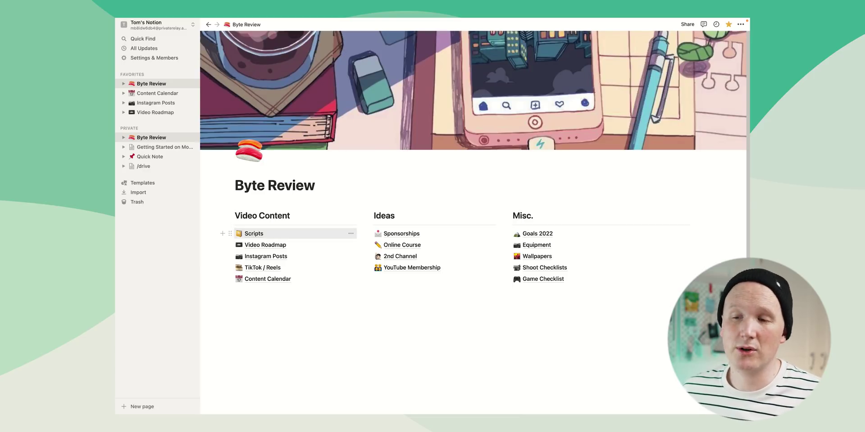
click(265, 244)
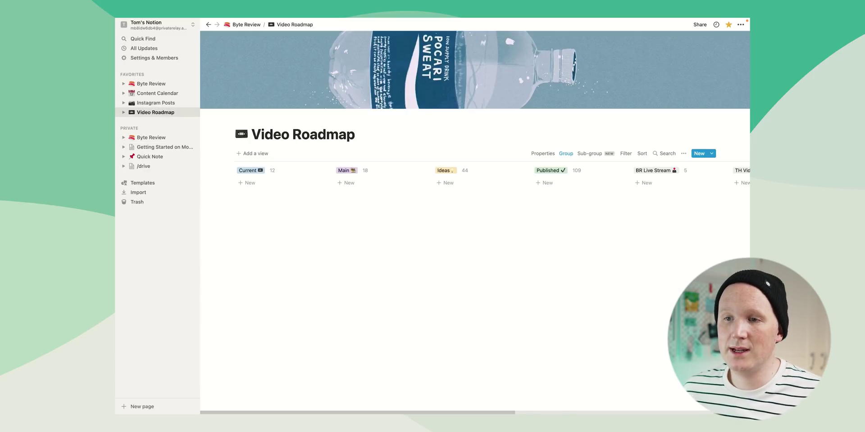
scroll(472, 270, down, 1)
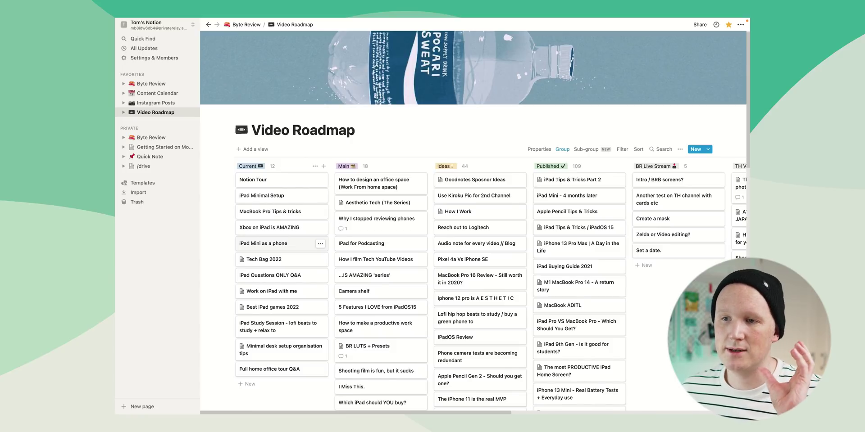
scroll(475, 221, down, 2)
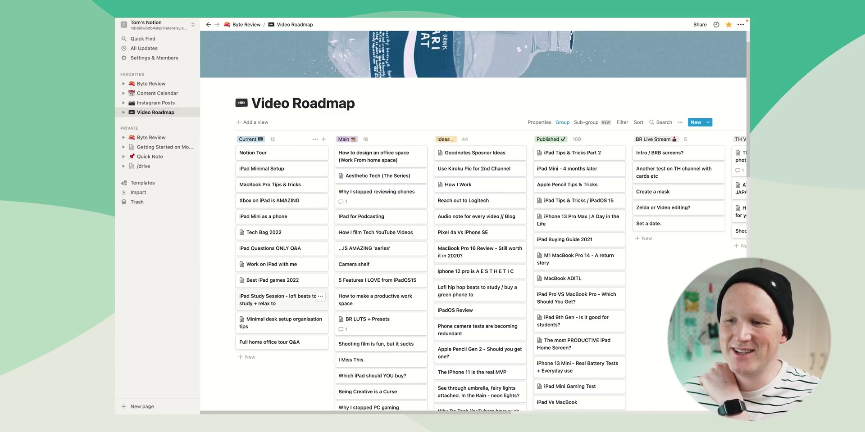
scroll(487, 275, right, 5)
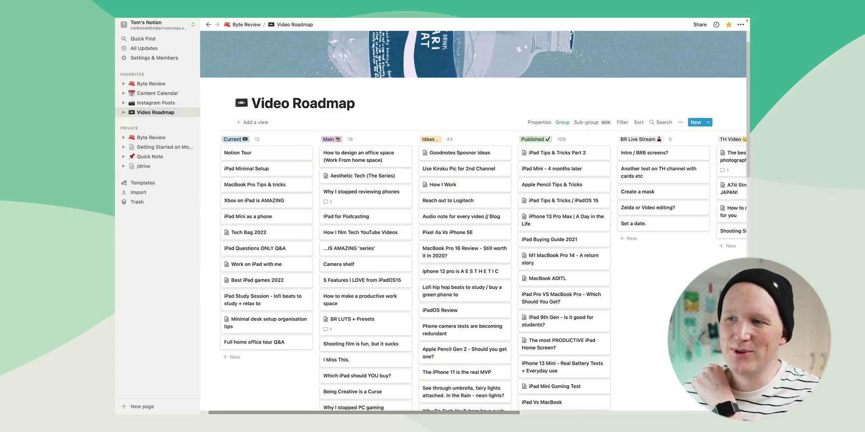
scroll(486, 275, left, 5)
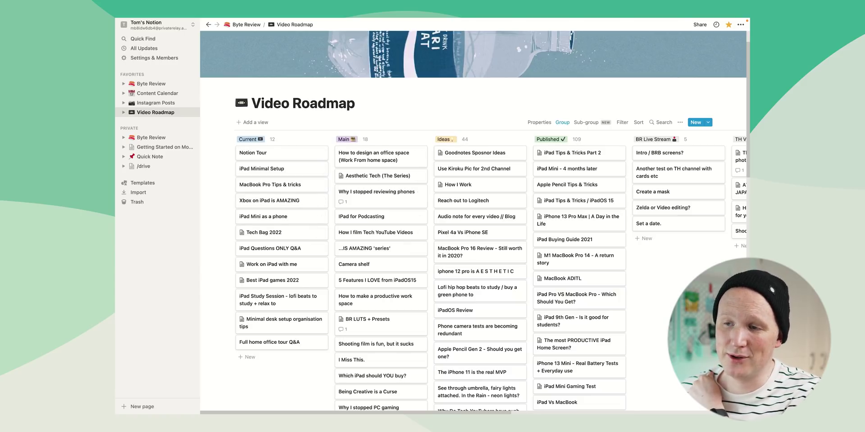
scroll(383, 225, down, 3)
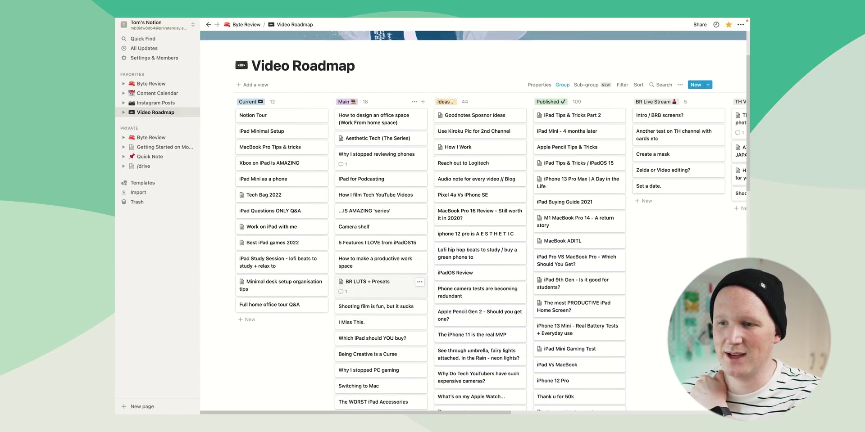
scroll(383, 252, up, 2)
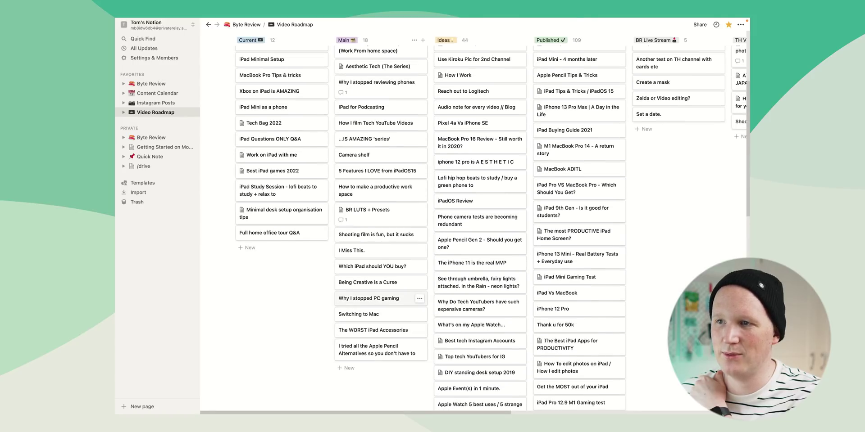
scroll(406, 315, up, 1)
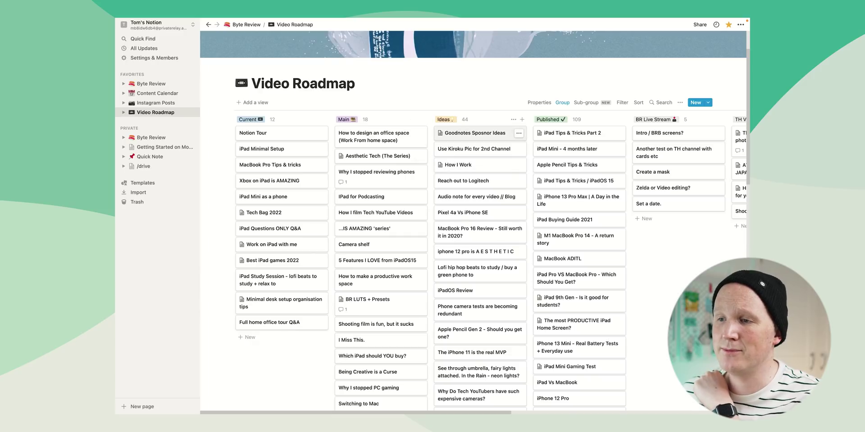
- Drop Goodnotes Sposnor Ideas to second in Ideas and briefly preview the Pixel 4a Vs iPhone SE card
drag(475, 133, 475, 149)
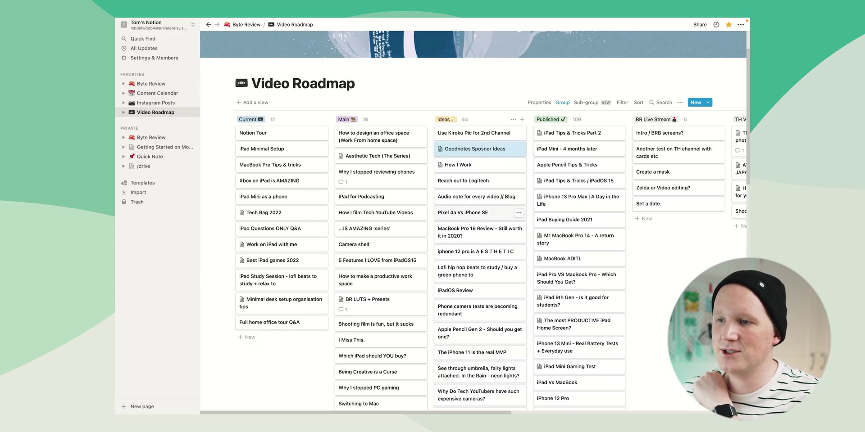
click(468, 212)
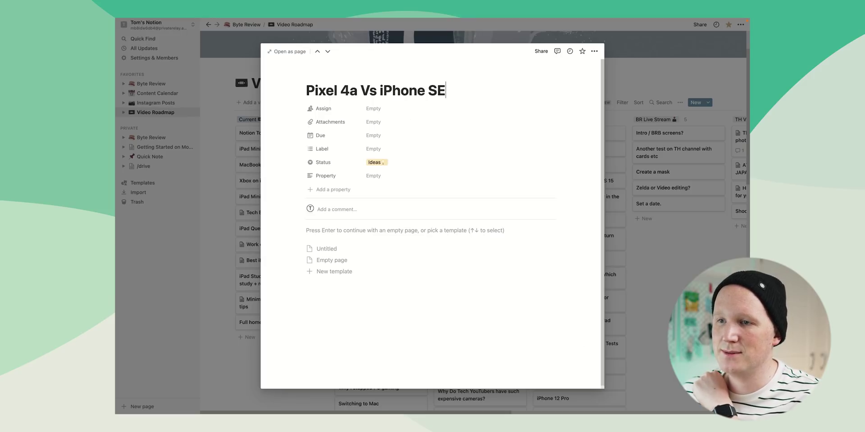
key(Escape)
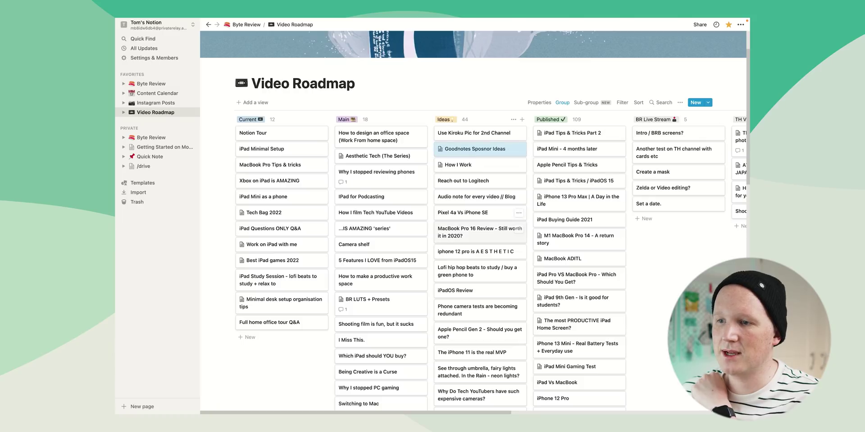
- Drag the MacBook Pro 16 Review card across columns, ending in the Current column
drag(473, 232, 380, 136)
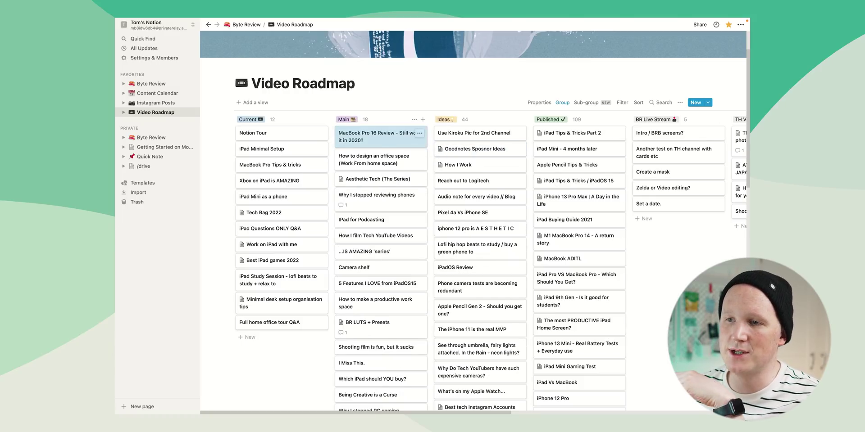
key(Return)
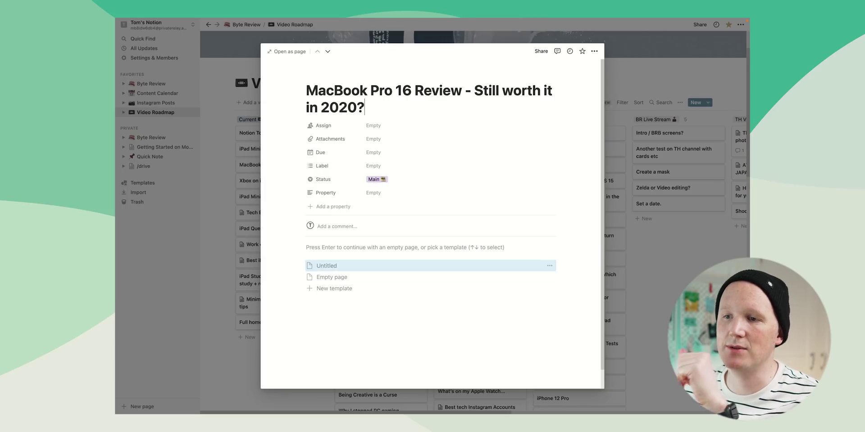
key(Escape)
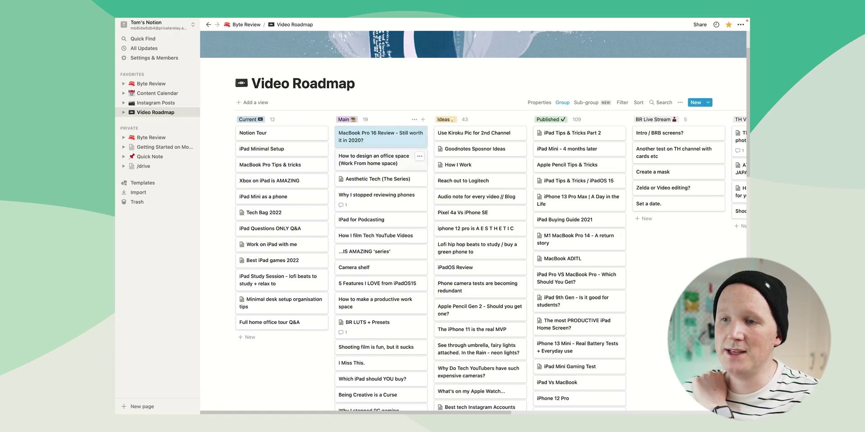
drag(380, 136, 281, 342)
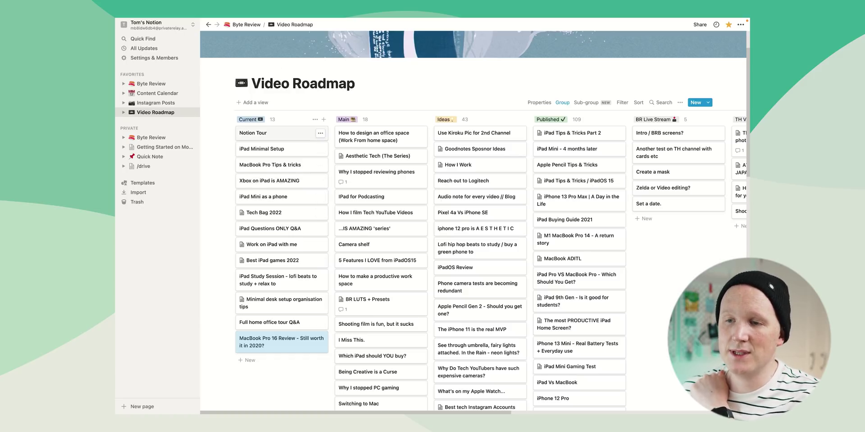
drag(311, 342, 617, 133)
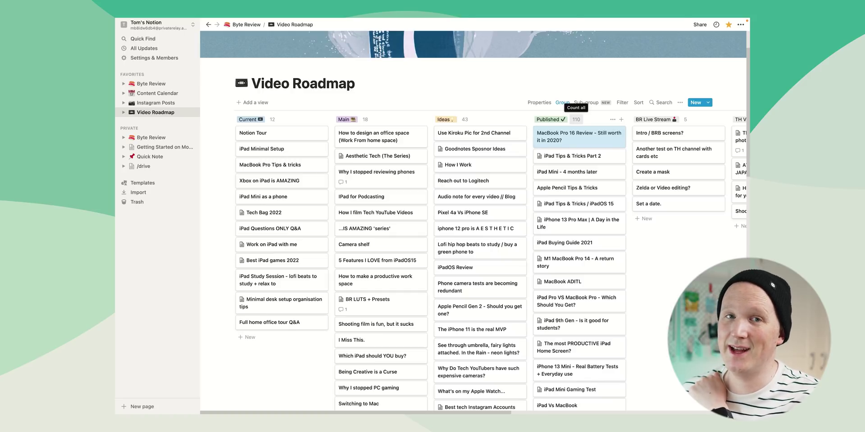
drag(608, 135, 324, 221)
scroll(325, 221, up, 5)
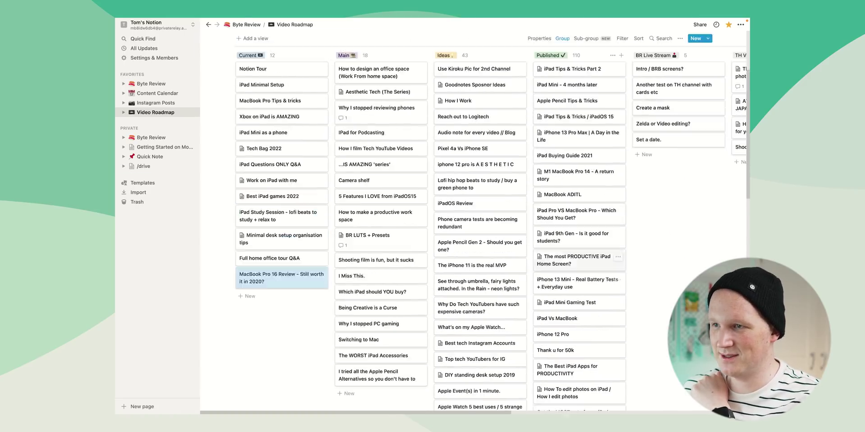
scroll(473, 226, down, 15)
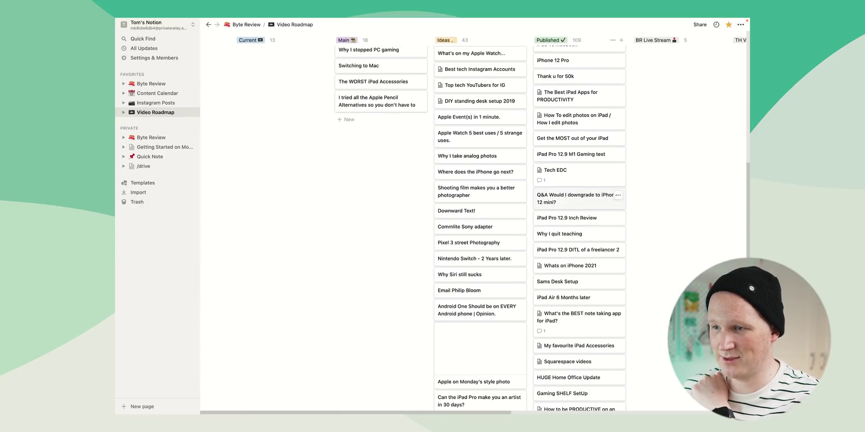
scroll(529, 225, down, 10)
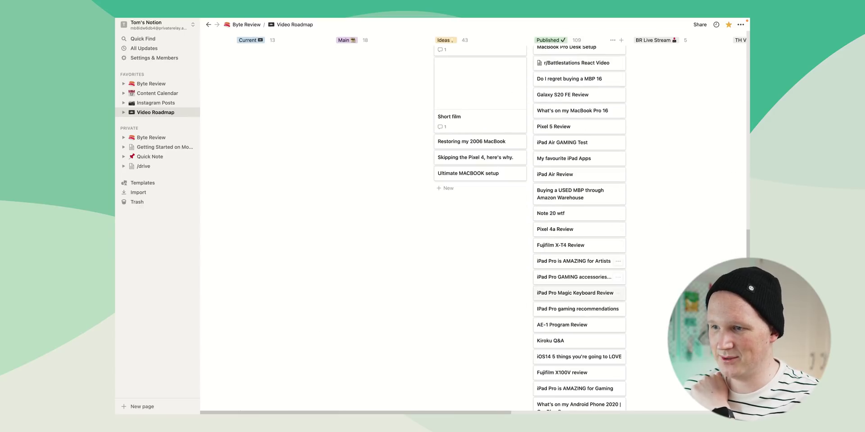
scroll(579, 225, down, 5)
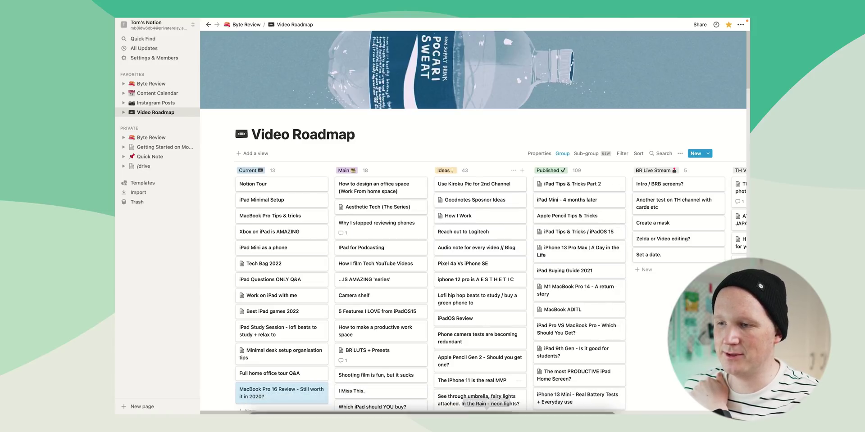
scroll(473, 315, right, 3)
scroll(473, 293, right, 3)
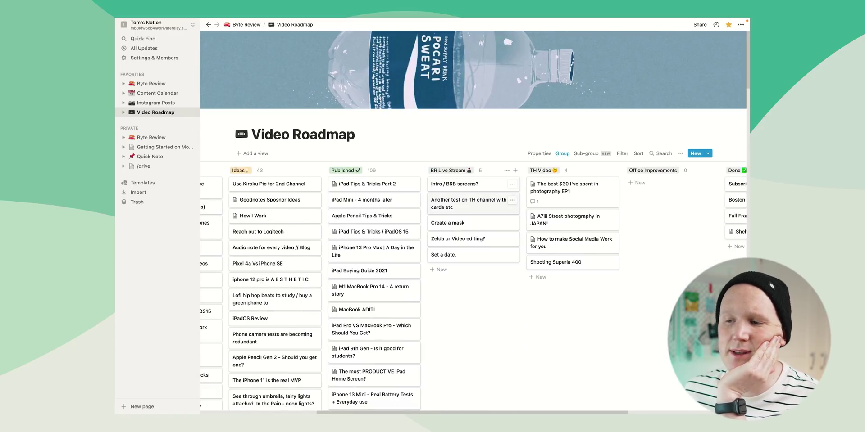
scroll(473, 207, right, 2)
scroll(563, 232, right, 2)
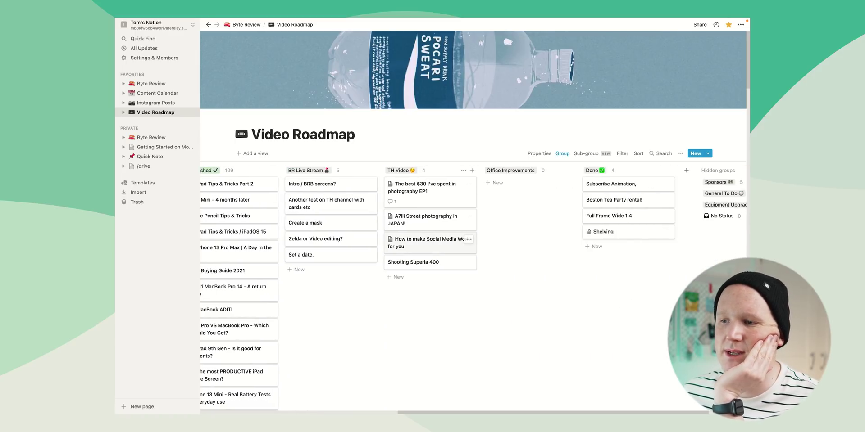
scroll(563, 231, right, 2)
scroll(472, 270, left, 1)
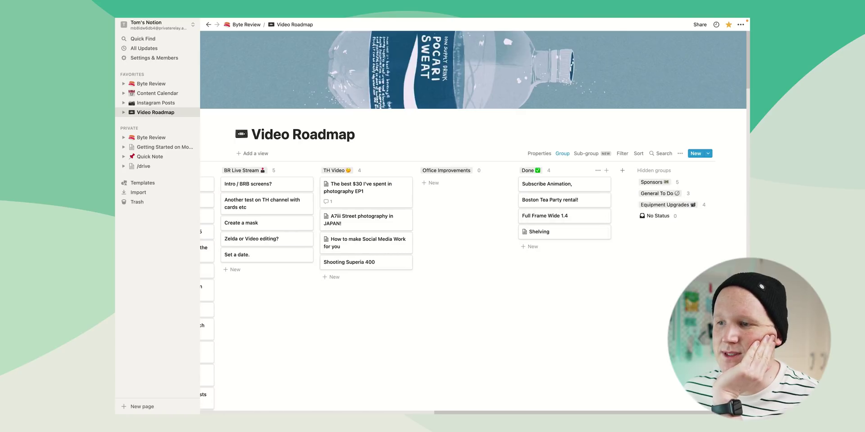
scroll(472, 270, left, 10)
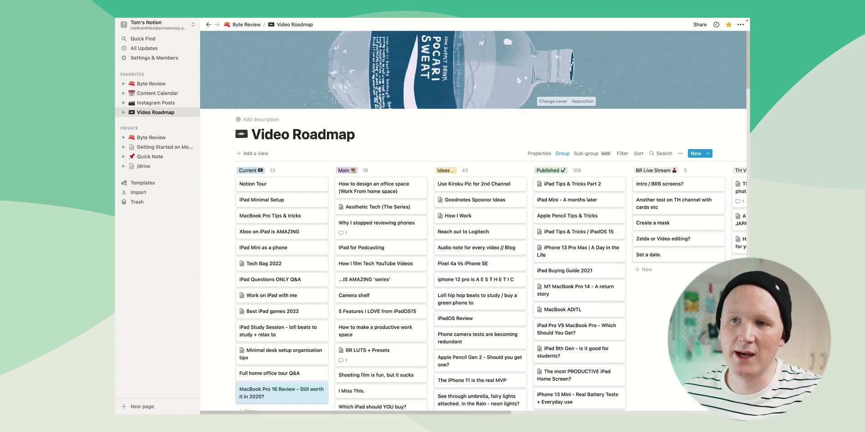
- From the Byte Review homepage, open and scroll through the Instagram Posts board
click(247, 24)
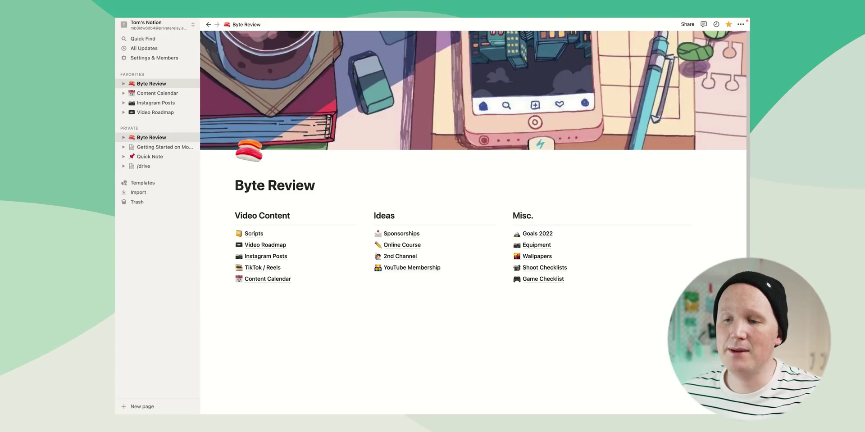
click(265, 256)
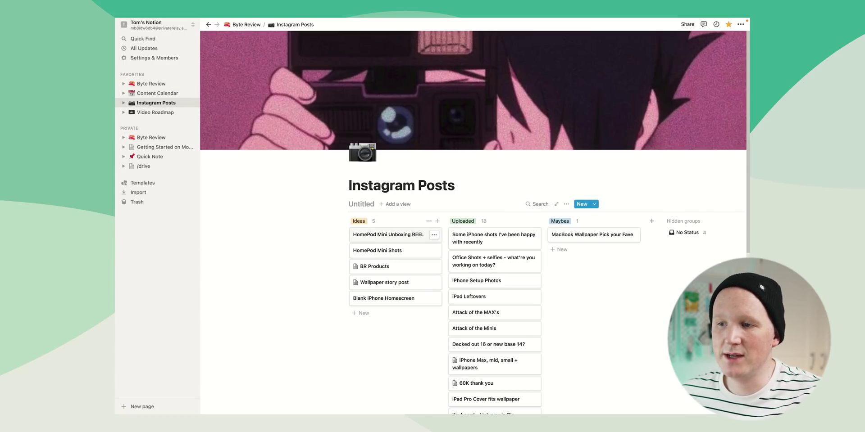
scroll(495, 238, down, 3)
scroll(495, 221, down, 1)
scroll(495, 220, up, 4)
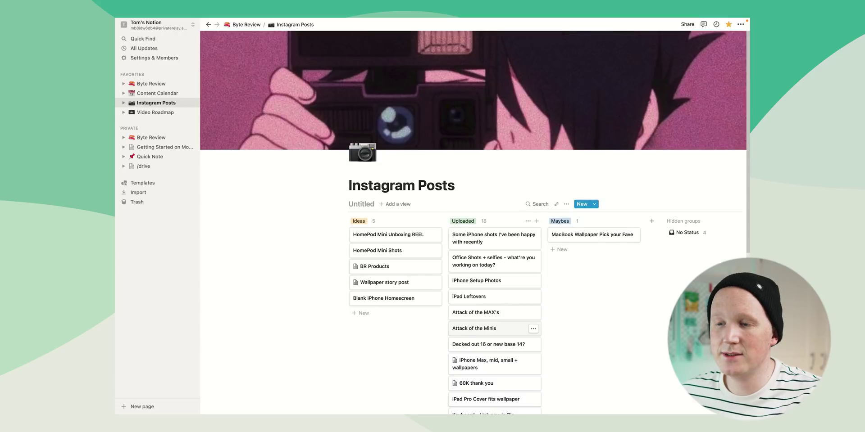
scroll(495, 221, down, 3)
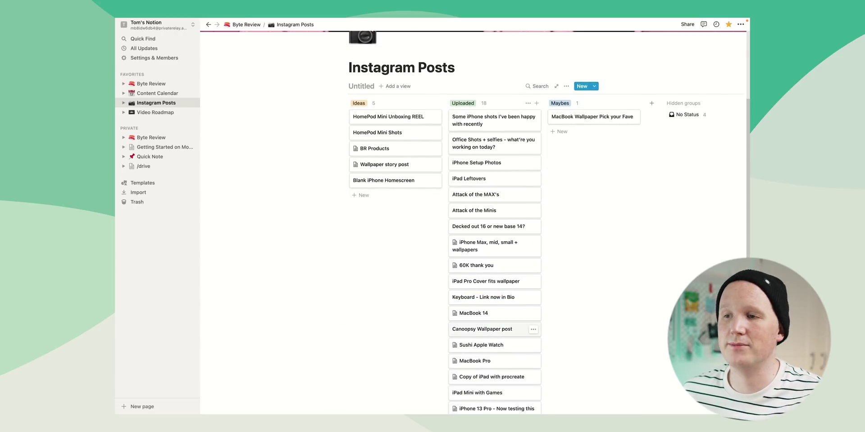
scroll(496, 329, up, 3)
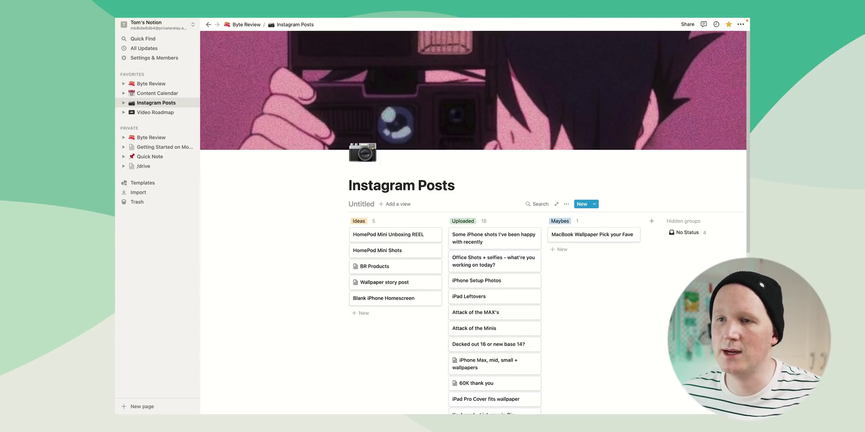
- Look at the TikTok / Reels board, then return to the Byte Review homepage
key(super+bracketleft)
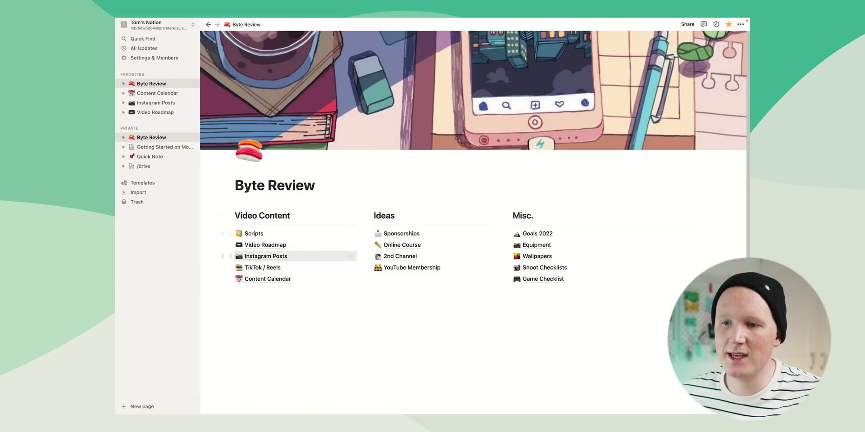
click(263, 267)
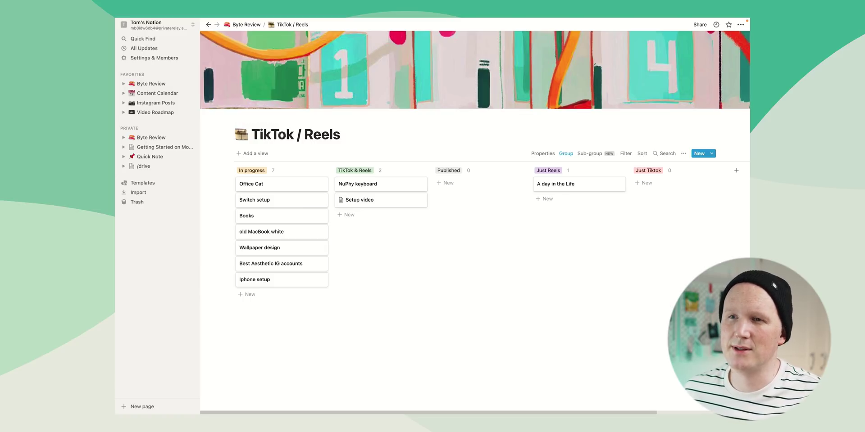
click(246, 24)
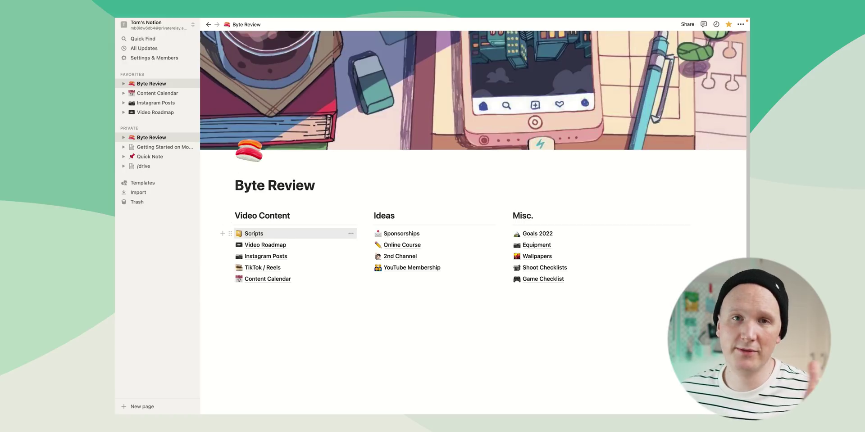
- View the Content Calendar's January and February 2022 schedules, then go back to Byte Review
click(268, 279)
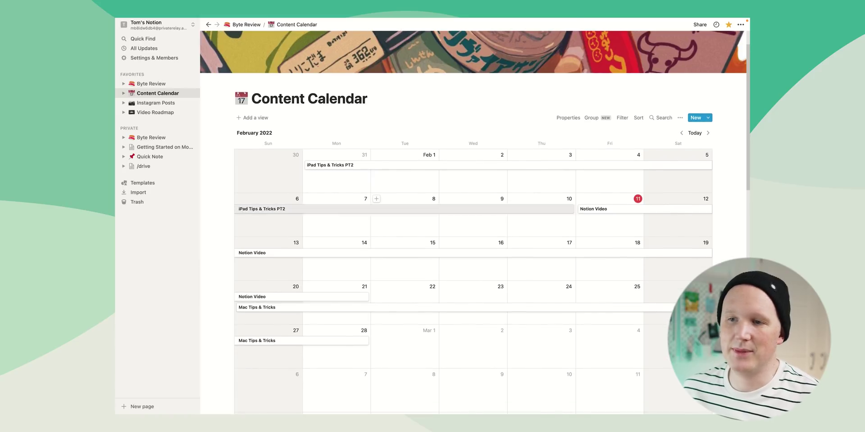
scroll(266, 225, down, 1)
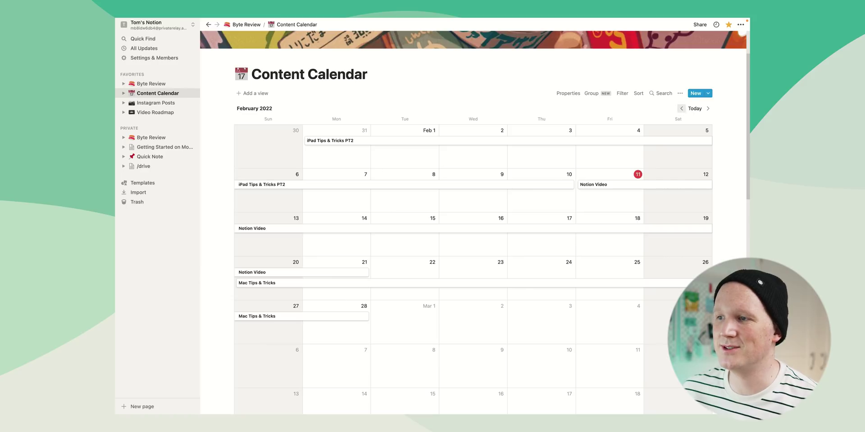
click(681, 109)
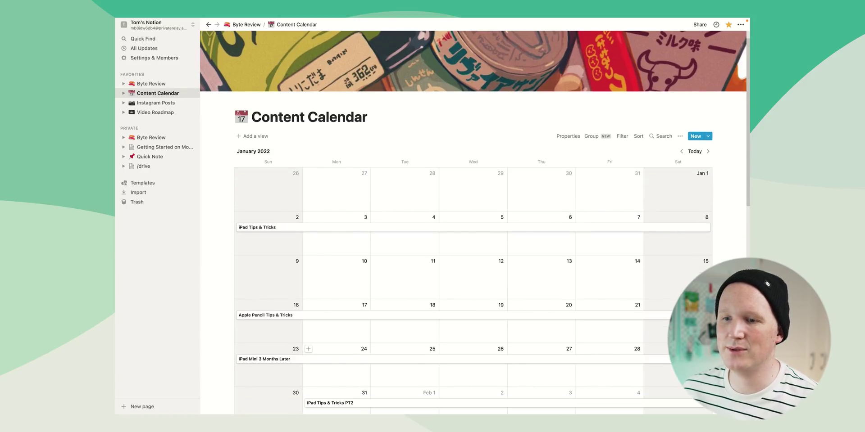
click(708, 152)
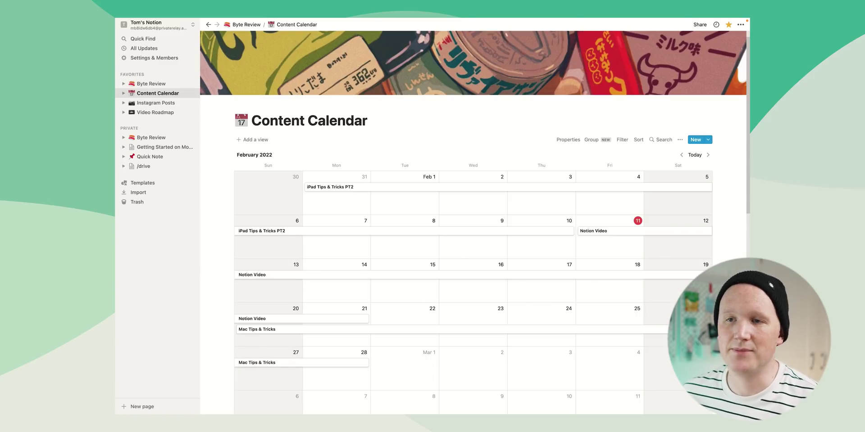
key(super+bracketleft)
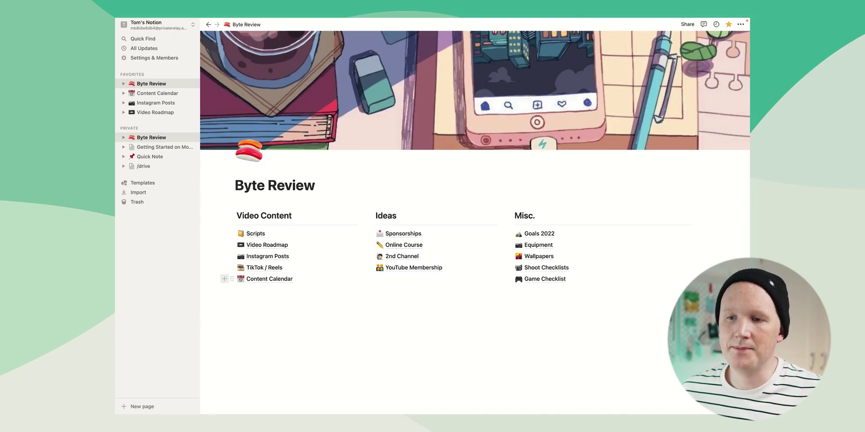
- Create a sub-page titled "YouTube Shorts" below Content Calendar
click(223, 279)
key(Down)
key(Return)
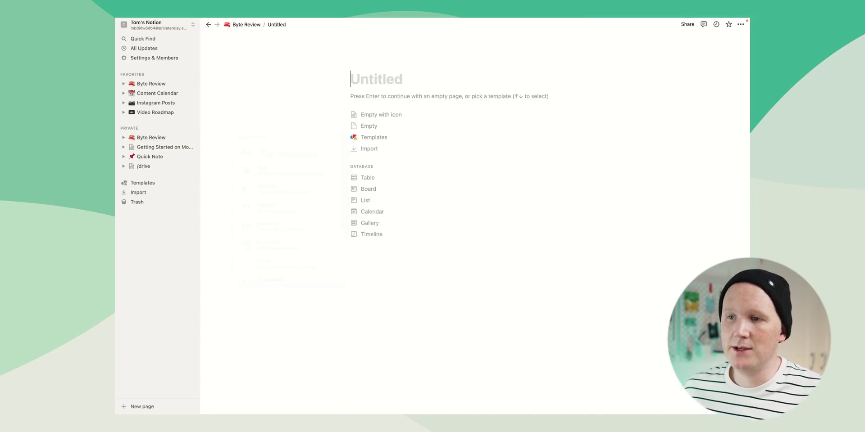
text(Y)
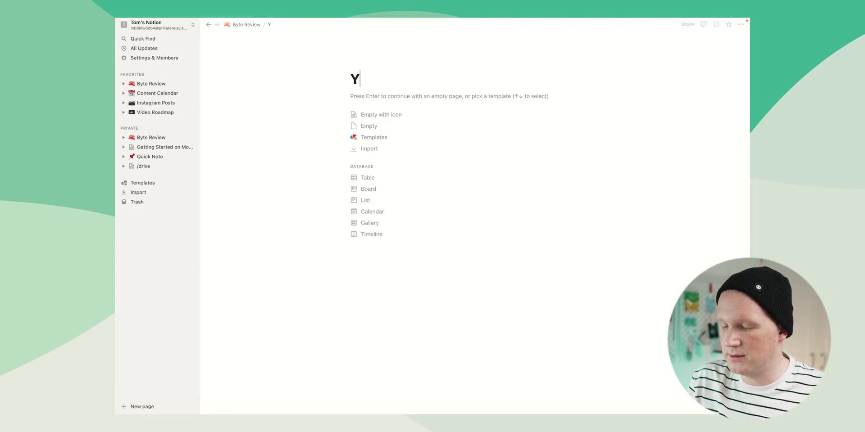
text(ouTube Shorts)
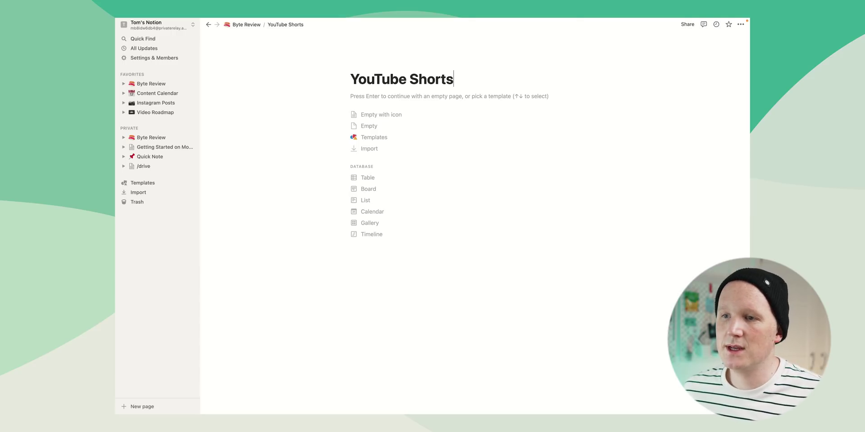
- Apply the Marketing > Mood Board template to the YouTube Shorts page
click(366, 137)
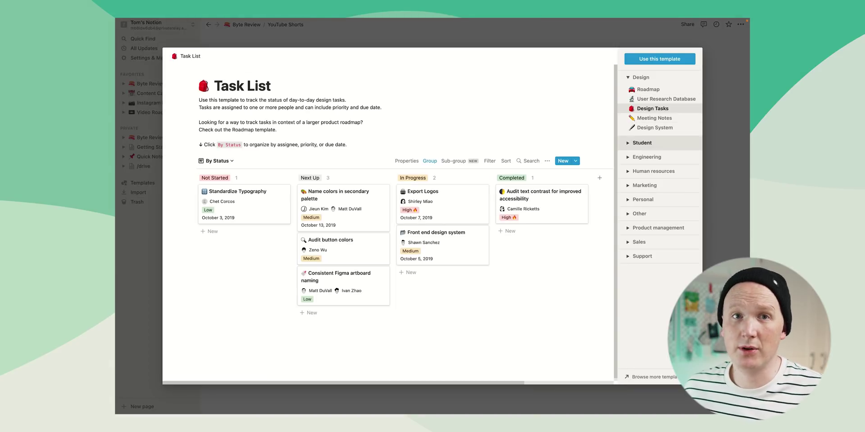
click(641, 142)
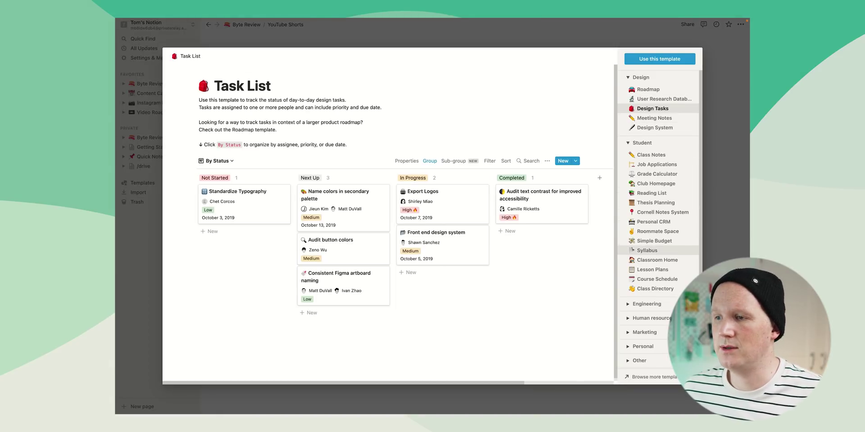
scroll(647, 261, down, 2)
click(647, 264)
scroll(647, 264, down, 2)
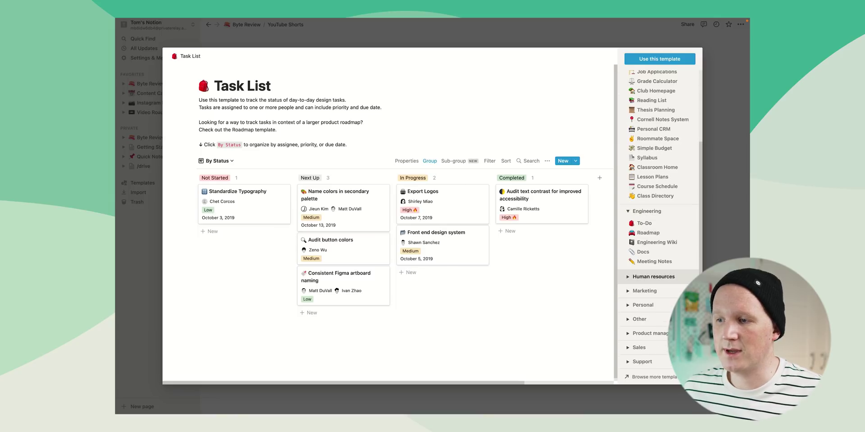
click(644, 264)
scroll(653, 276, down, 1)
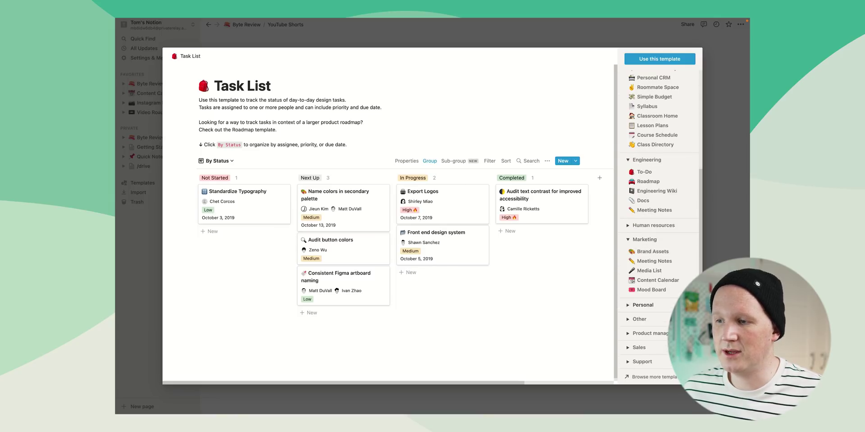
click(651, 290)
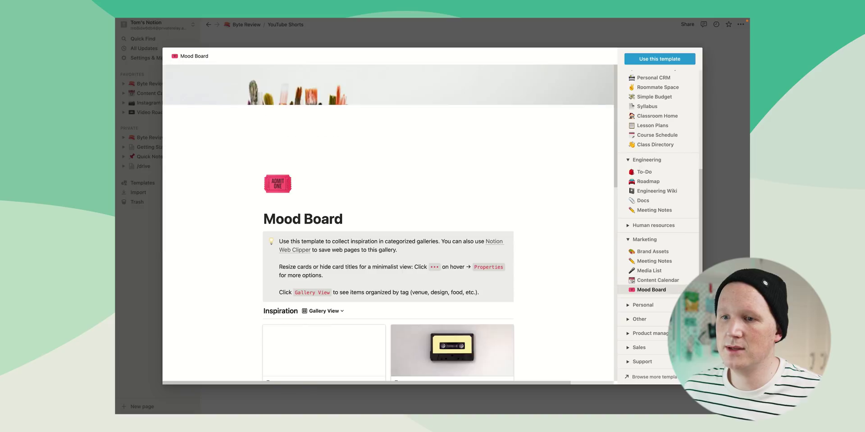
click(659, 59)
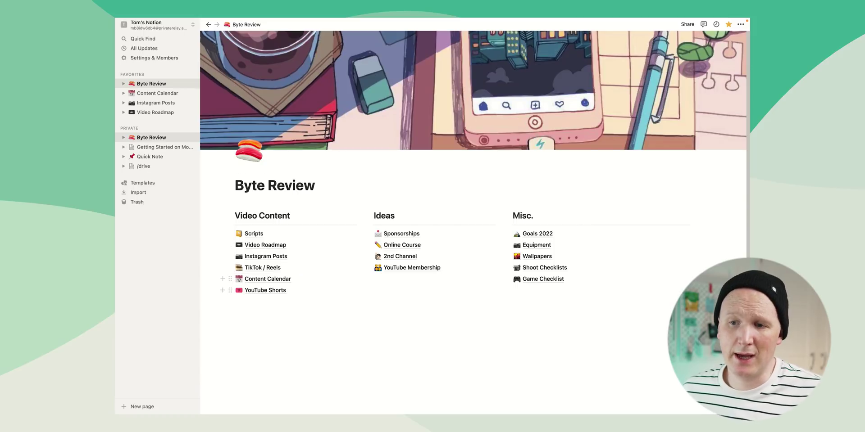
- Open the new YouTube Shorts page, leaving the page icon unchanged
click(265, 290)
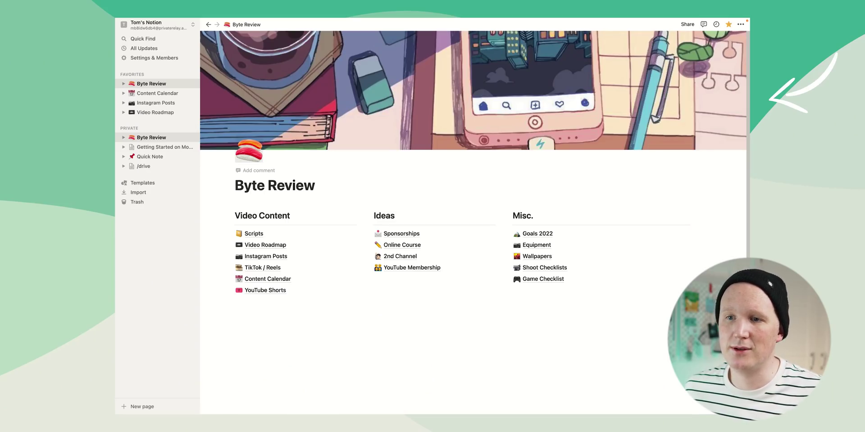
click(248, 150)
key(Escape)
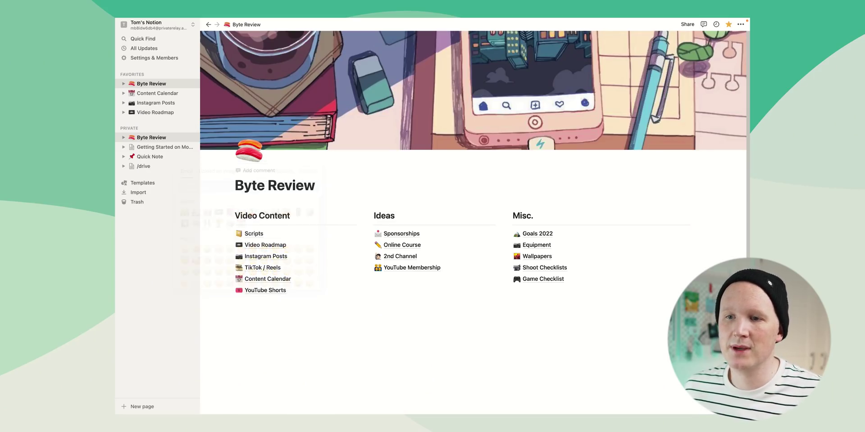
- Visit Video Roadmap, Instagram Posts, TikTok / Reels and Content Calendar, then open 2nd Channel
click(265, 245)
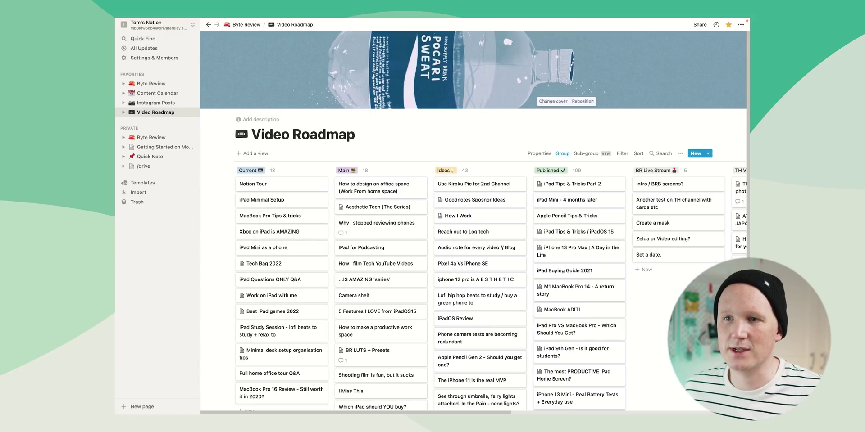
click(246, 24)
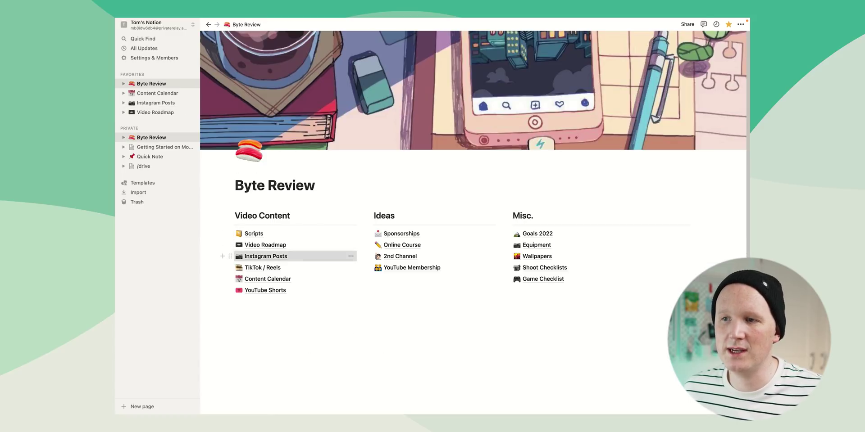
click(266, 257)
click(246, 24)
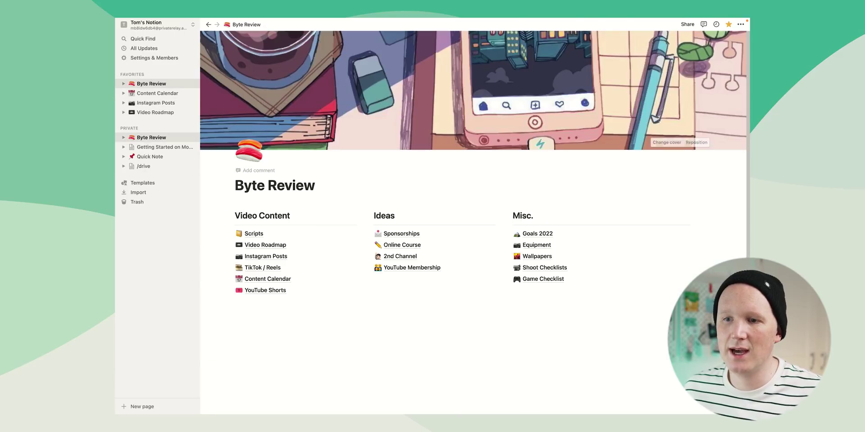
click(262, 268)
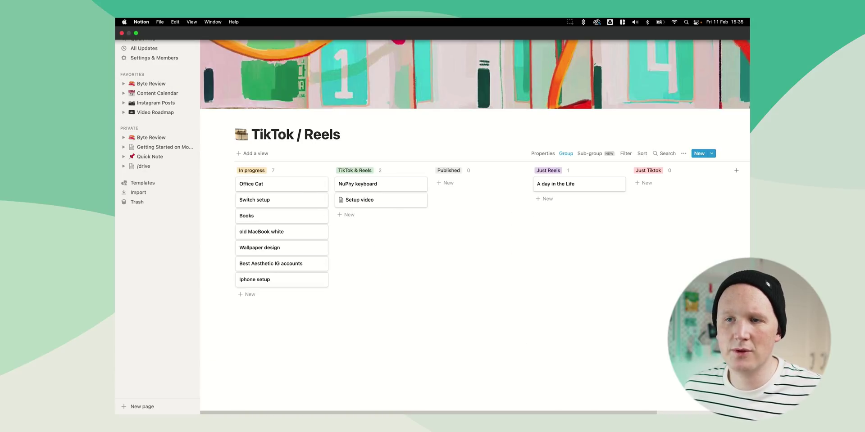
click(246, 24)
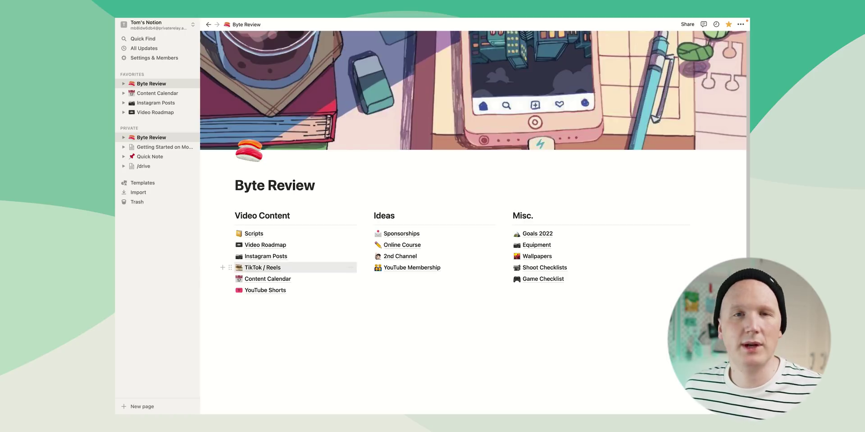
click(267, 279)
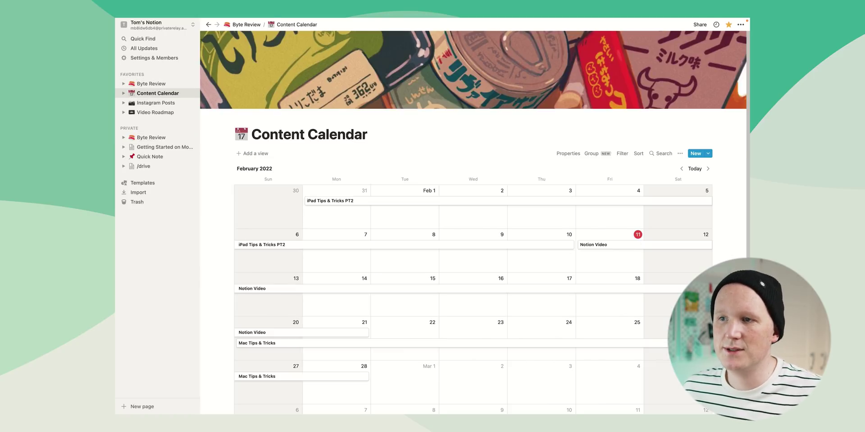
click(245, 25)
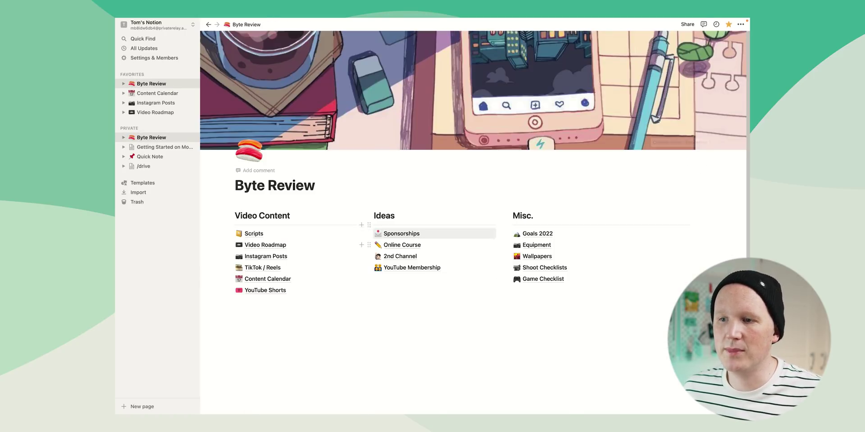
click(399, 257)
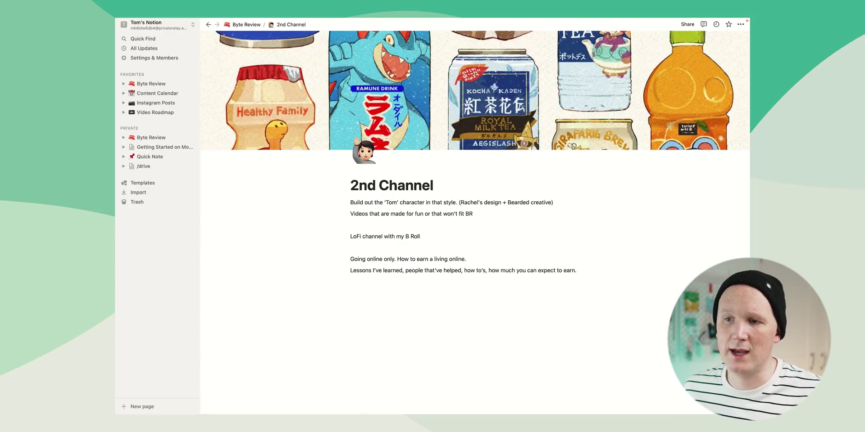
- Scroll through the Online Course page's follower topic-request cards, then return to Byte Review
click(246, 24)
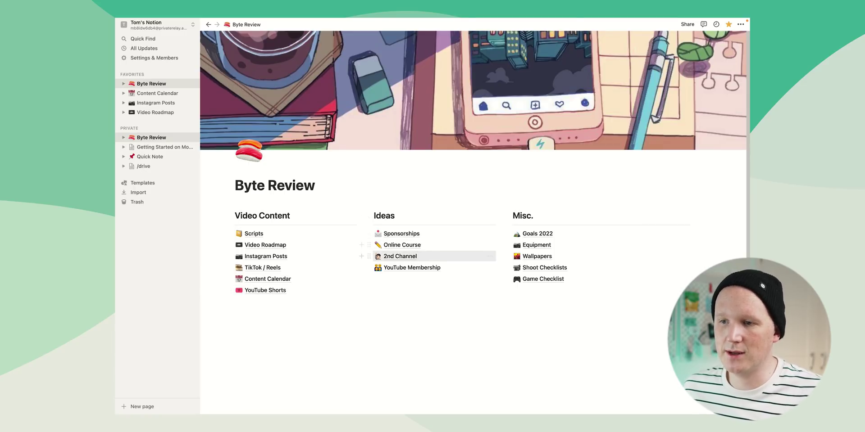
click(401, 244)
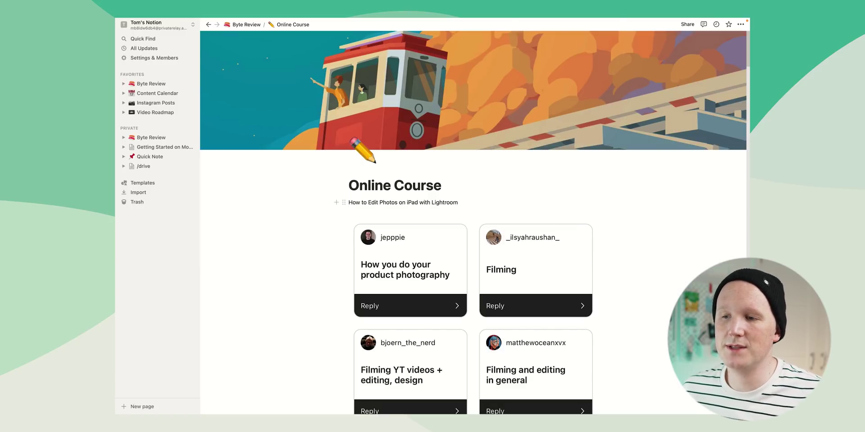
scroll(473, 221, down, 20)
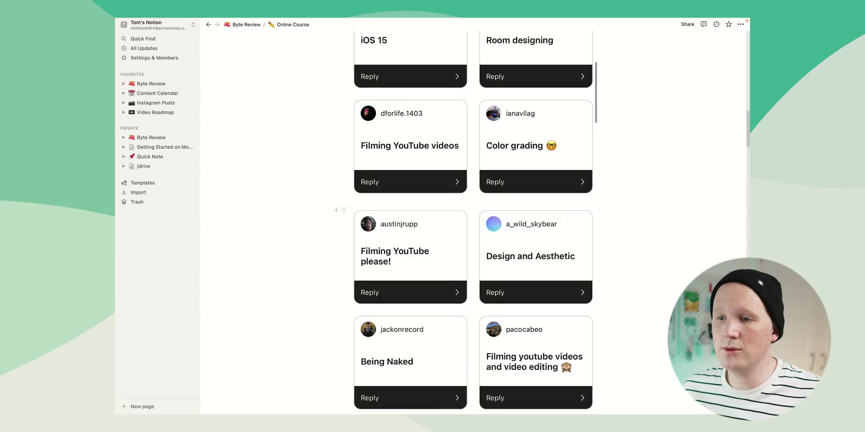
scroll(473, 221, down, 20)
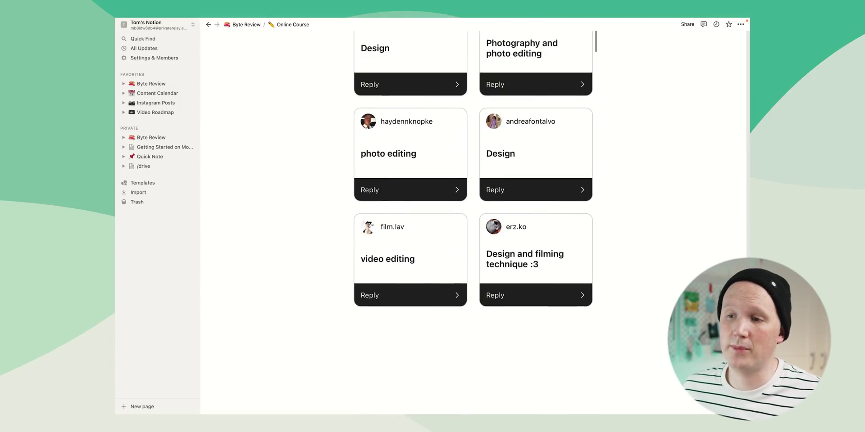
scroll(473, 220, up, 20)
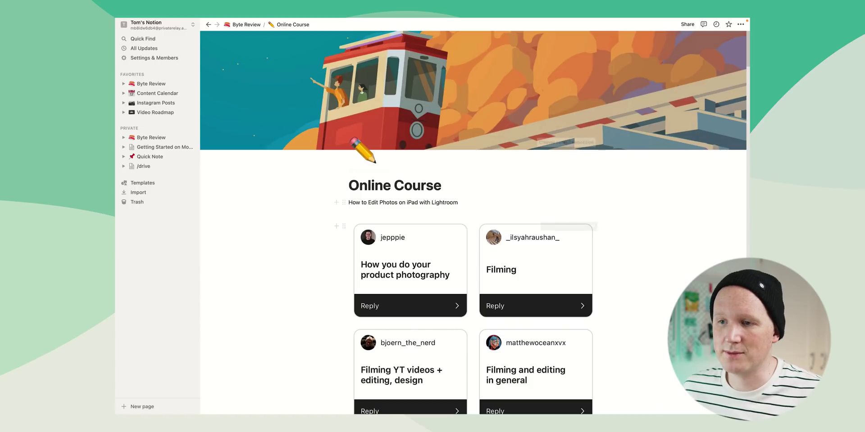
click(243, 24)
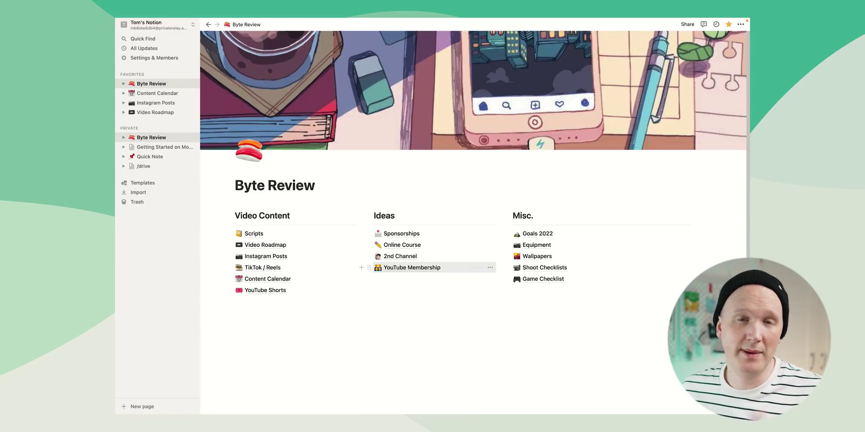
click(411, 268)
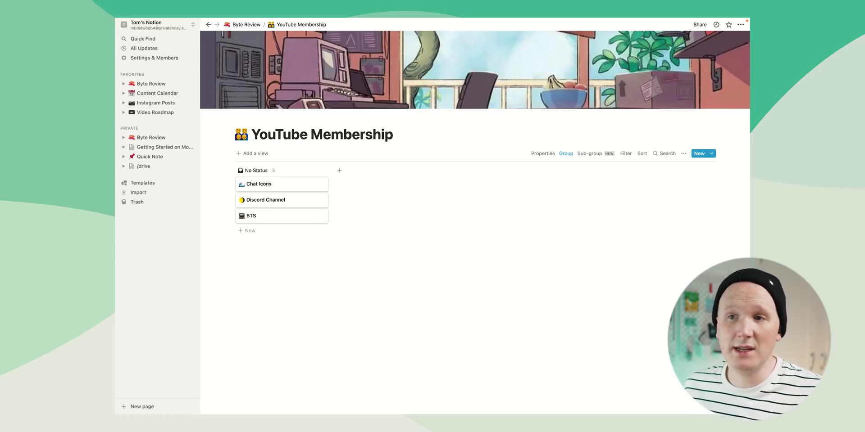
key(super+bracketleft)
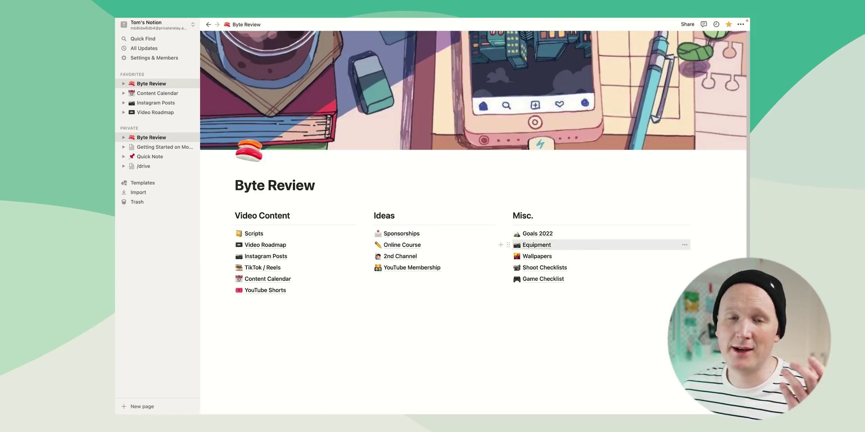
click(538, 233)
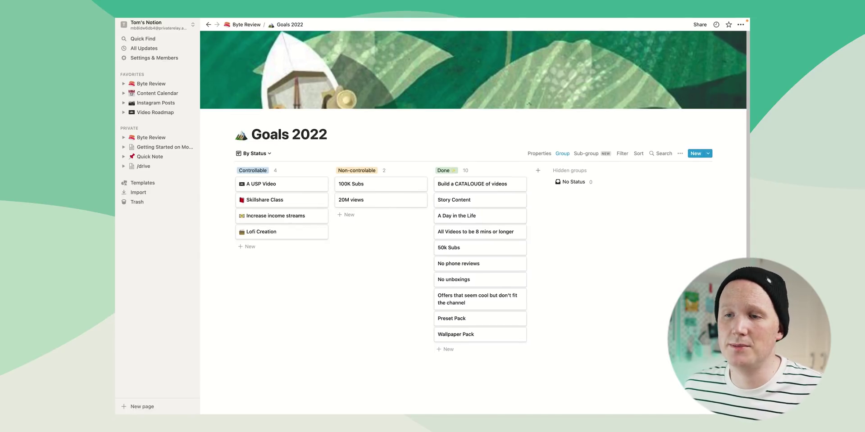
click(243, 25)
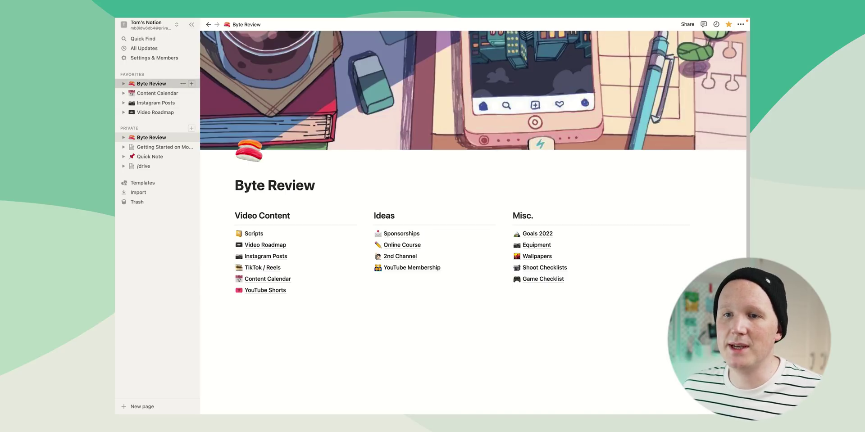
click(123, 83)
click(123, 83)
click(158, 93)
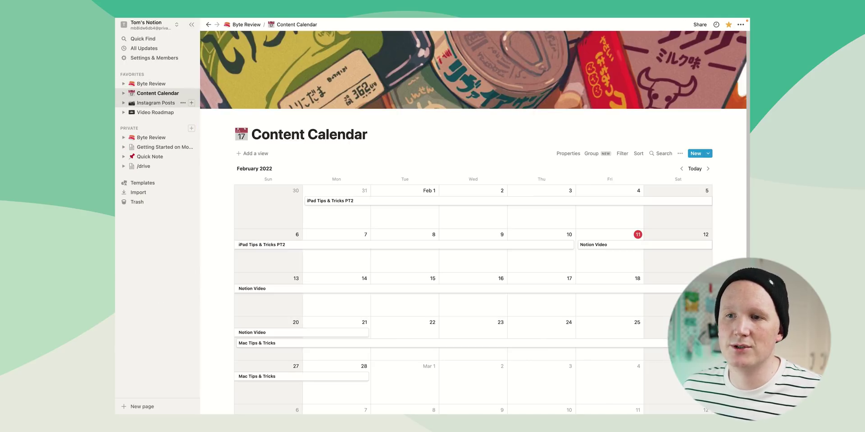
click(156, 103)
click(156, 112)
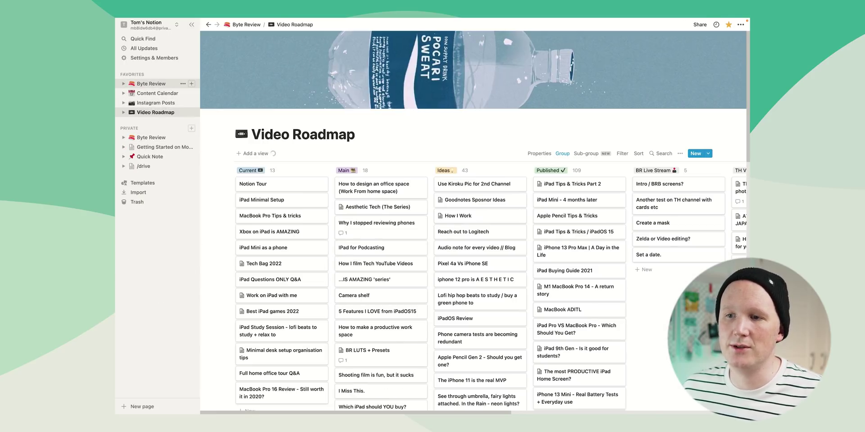
click(151, 83)
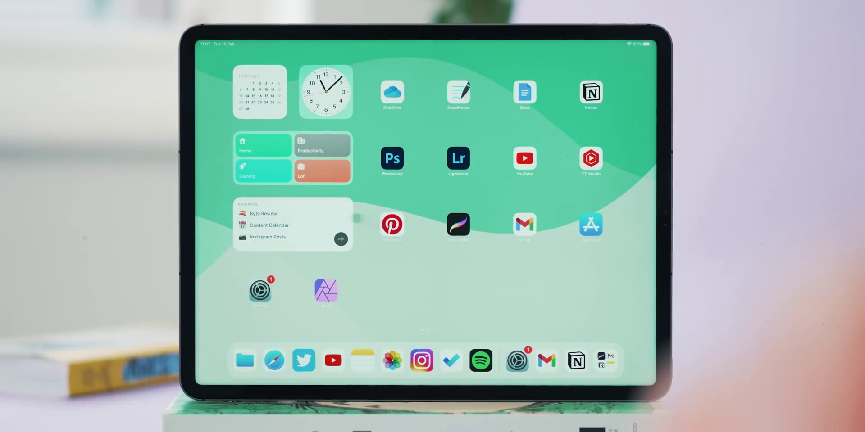
click(258, 225)
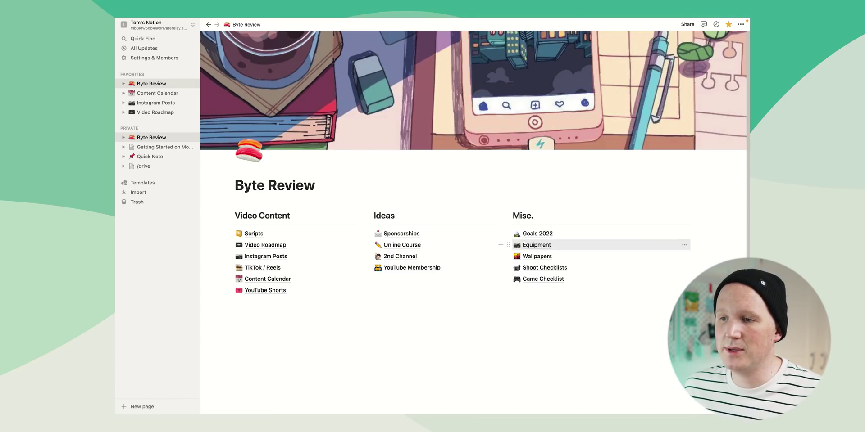
click(536, 245)
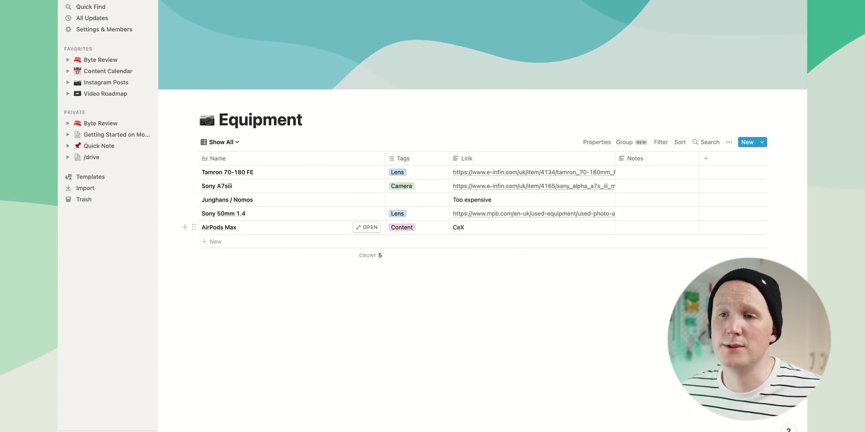
key(super+bracketleft)
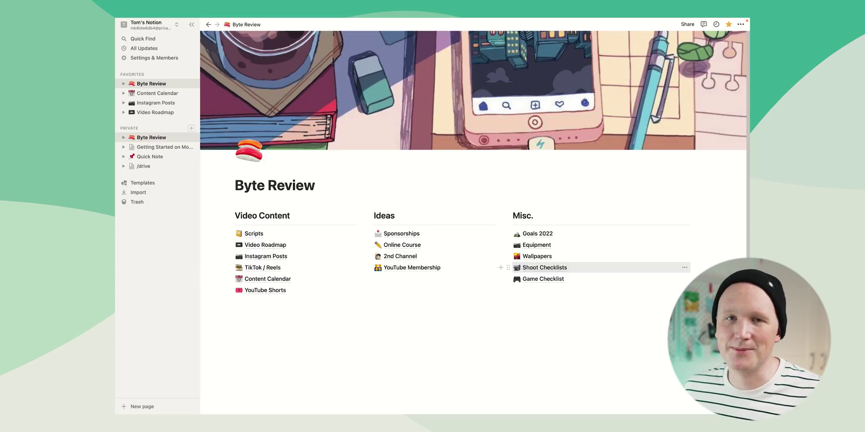
- In Shoot Checklists, expand and collapse the Video and Photo gear lists, then return to Byte Review
click(544, 267)
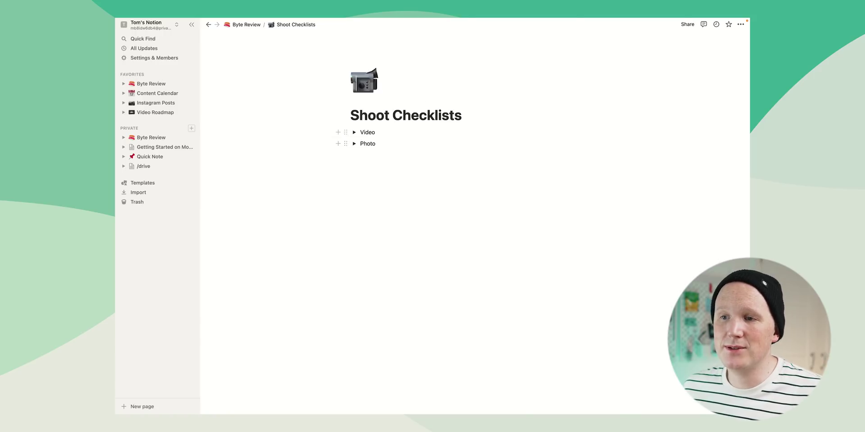
click(354, 131)
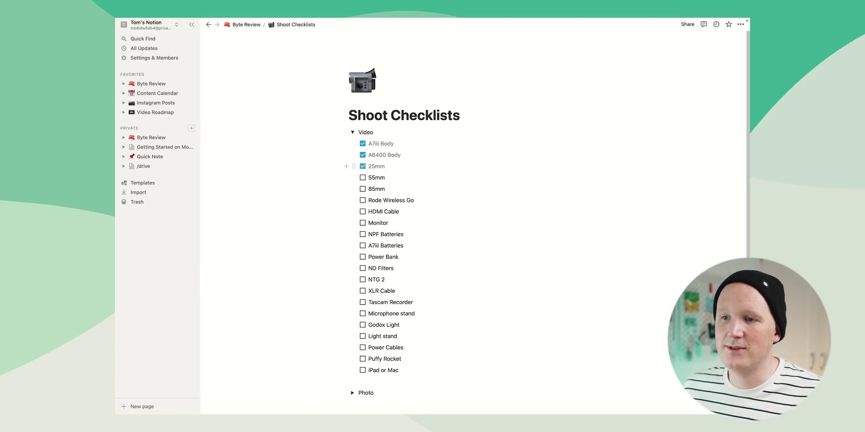
click(354, 143)
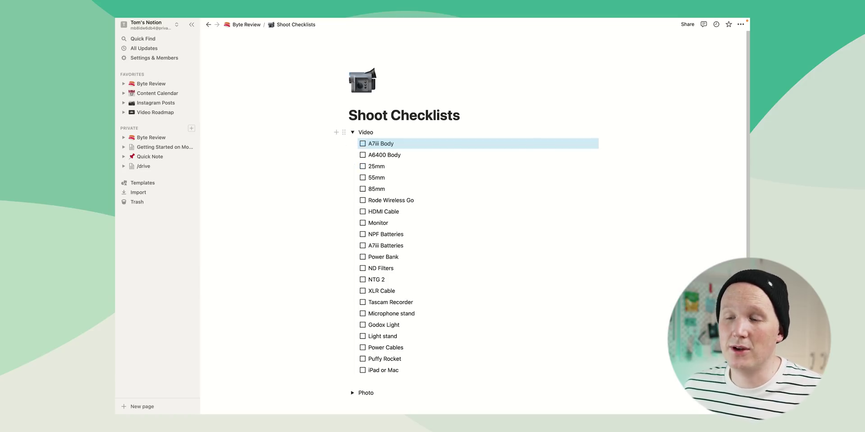
click(352, 132)
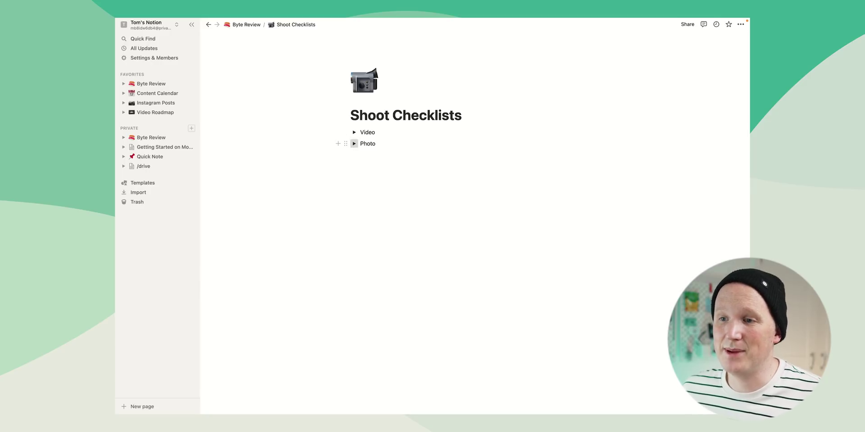
click(354, 143)
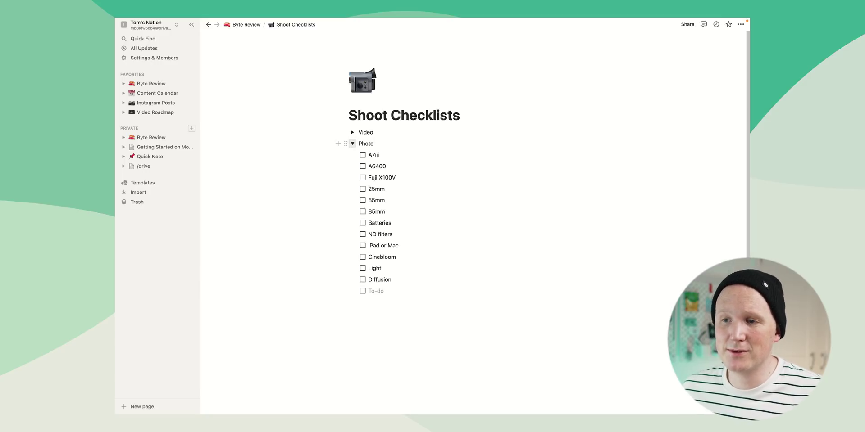
click(352, 143)
click(352, 132)
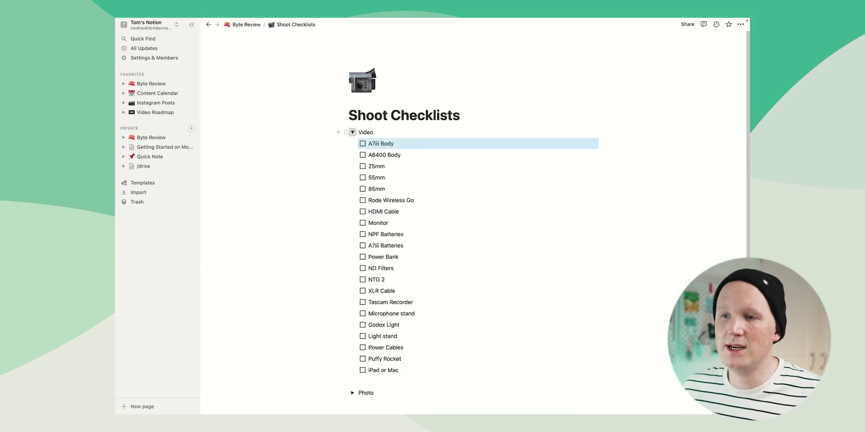
click(352, 132)
click(352, 143)
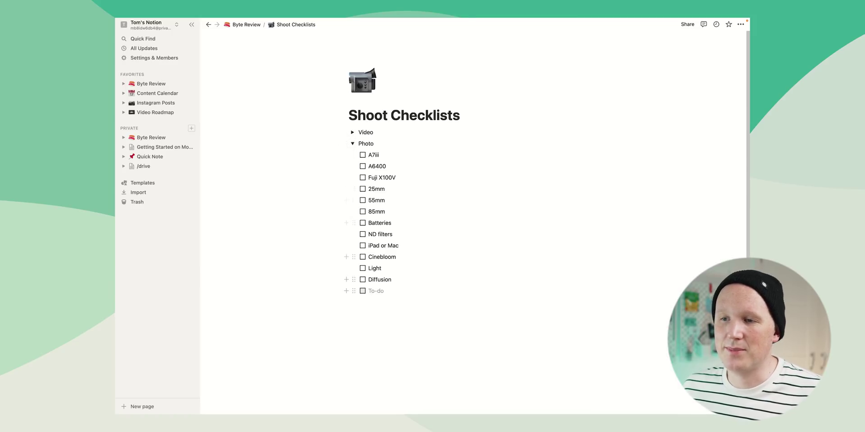
click(353, 143)
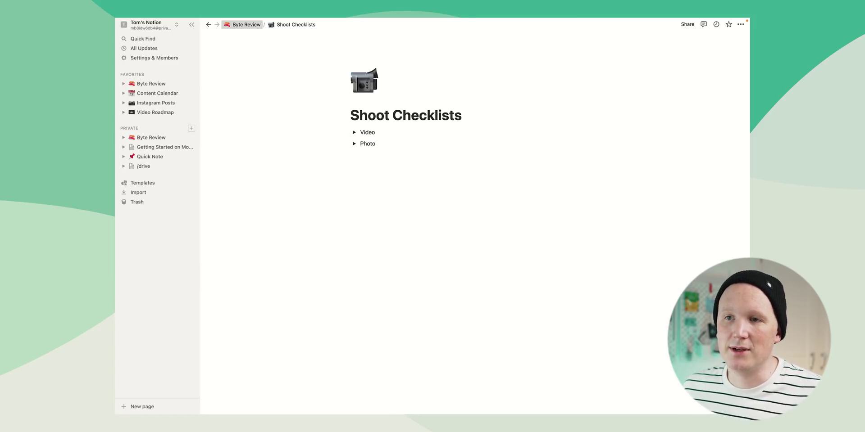
click(246, 25)
- Open the Game Checklist, briefly expand then collapse PS5, and expand the Xbox and Switch game lists
click(535, 387)
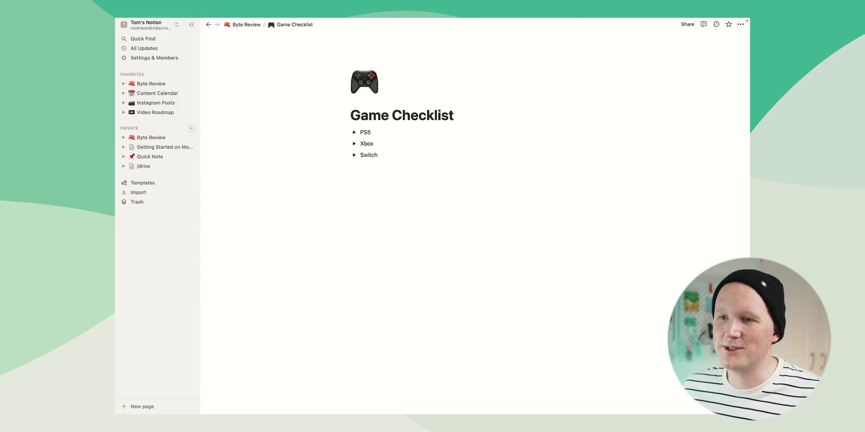
click(354, 132)
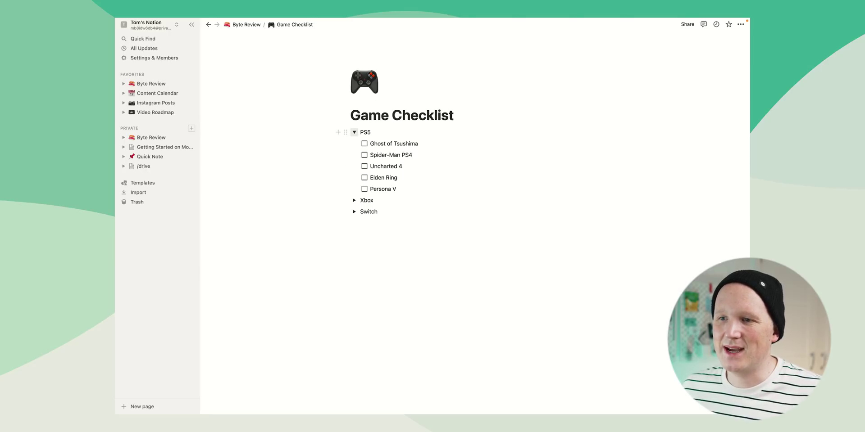
click(354, 132)
click(354, 143)
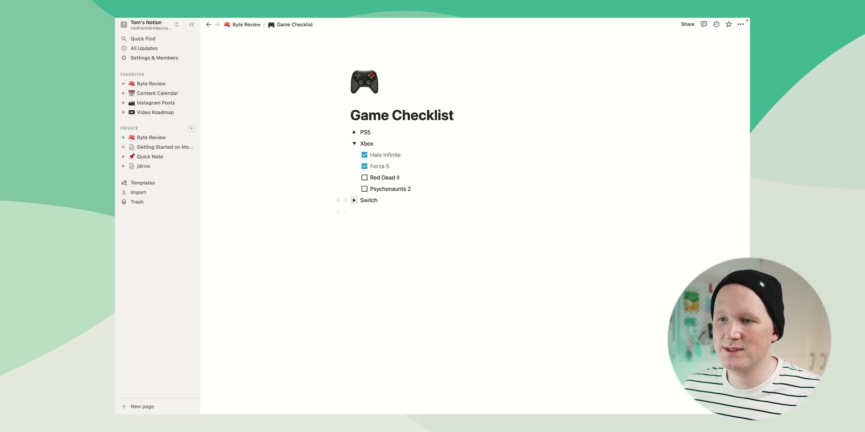
click(354, 200)
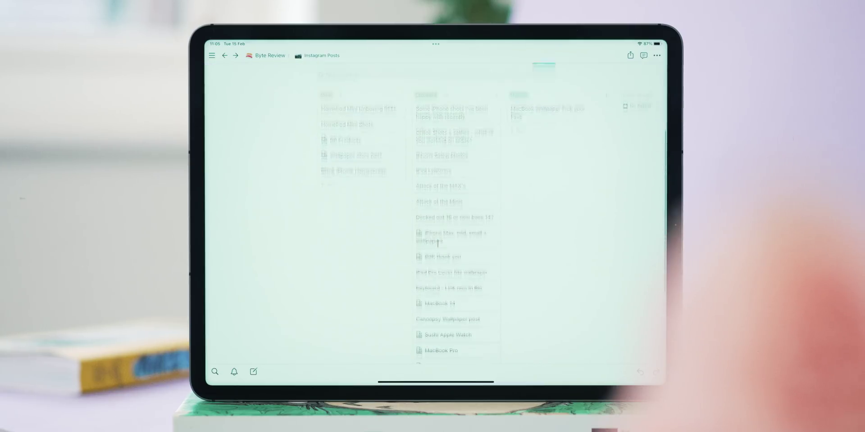
- On the iPad, return to the Byte Review homepage and open the TikTok / Reels board to browse
scroll(438, 243, down, 5)
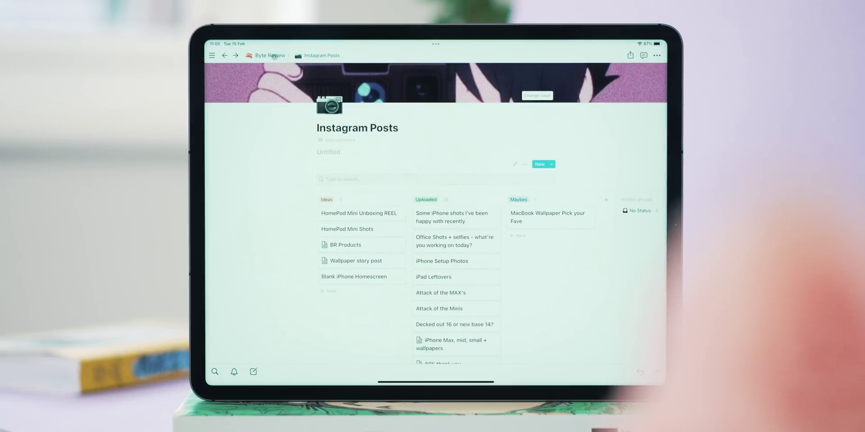
click(270, 56)
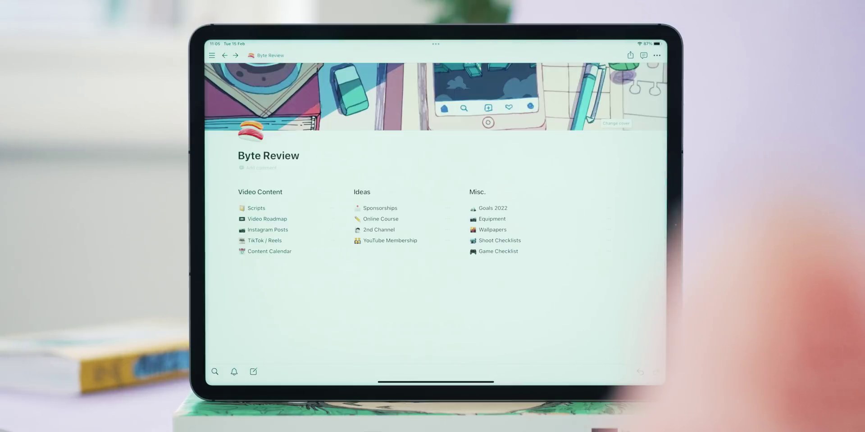
click(275, 241)
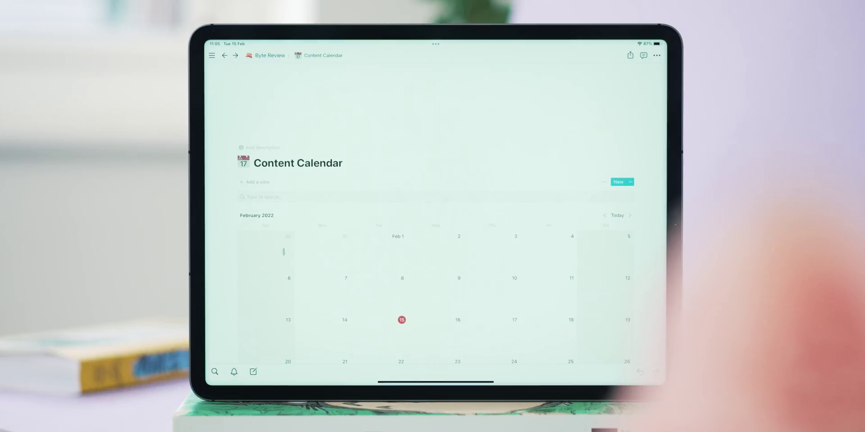
scroll(345, 257, down, 5)
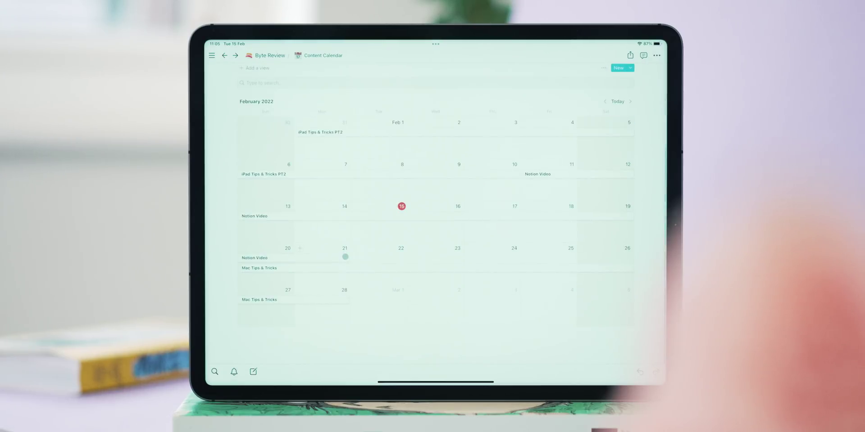
scroll(343, 256, up, 5)
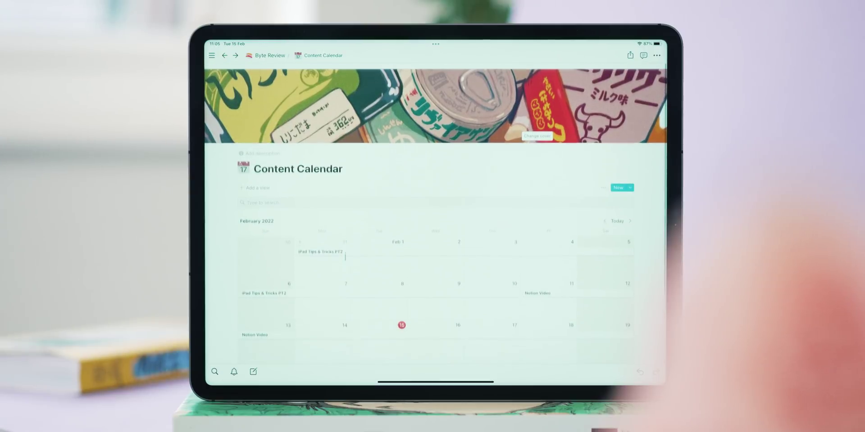